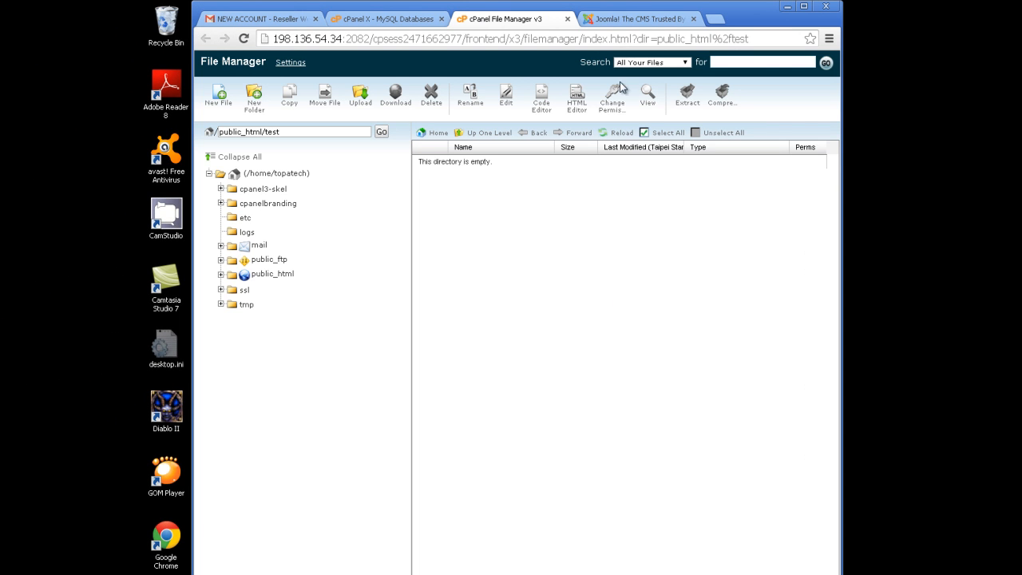
- Check the Joomla website tab, then return to the File Manager tab
{"action": "left_click", "coordinate": [646, 19]}
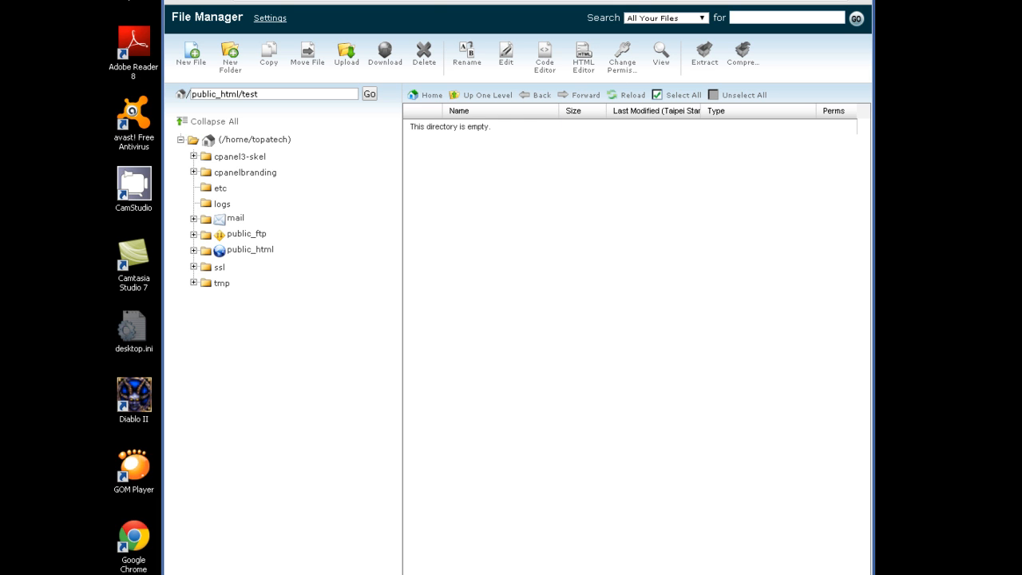
{"action": "left_click", "coordinate": [631, 1]}
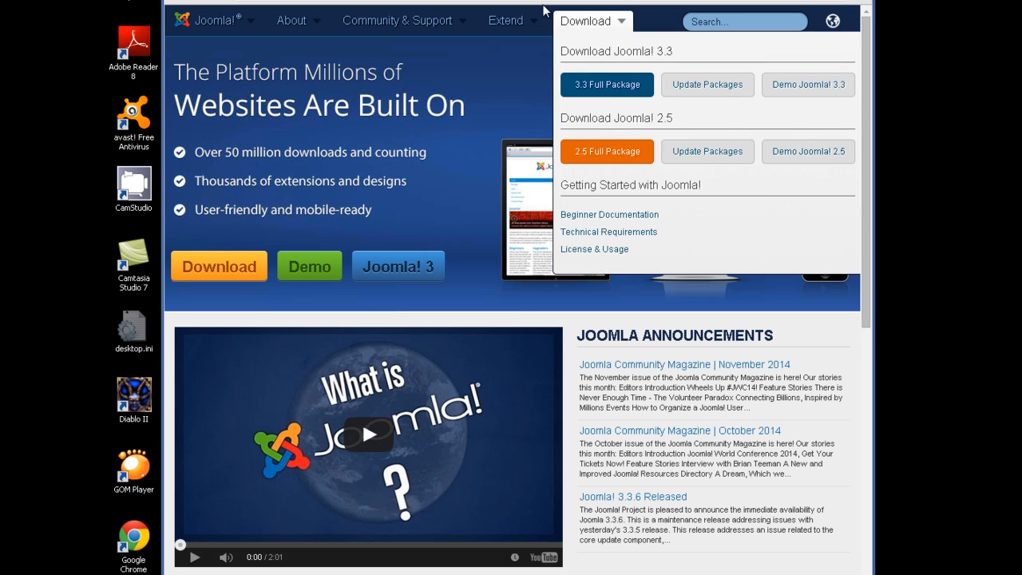
{"action": "left_click", "coordinate": [501, 1]}
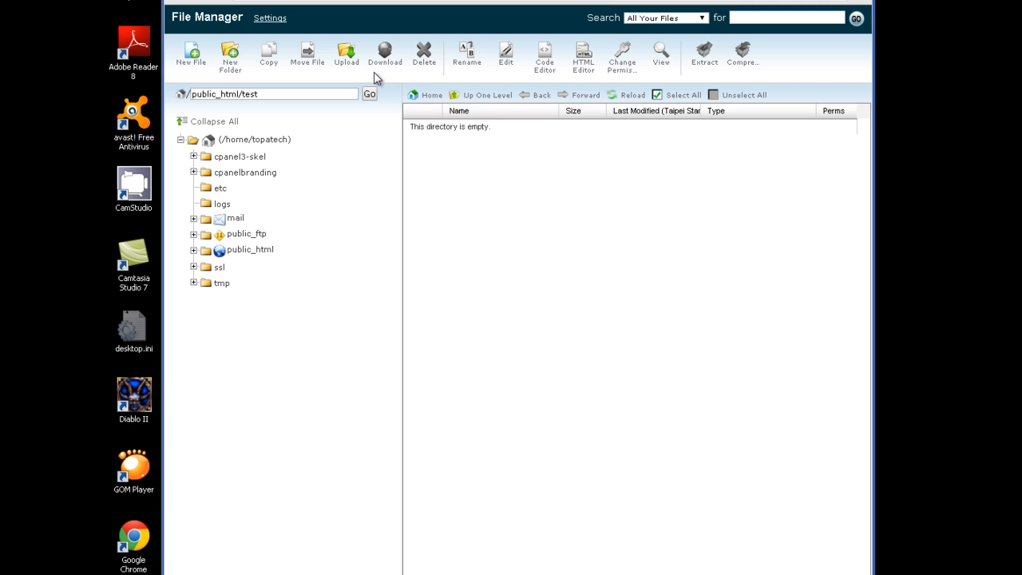
- Upload to public_html/test, choosing Joomla_3.3.6-Stable-Full_Package.zip from the computer's Joomla files
{"action": "left_click", "coordinate": [348, 51]}
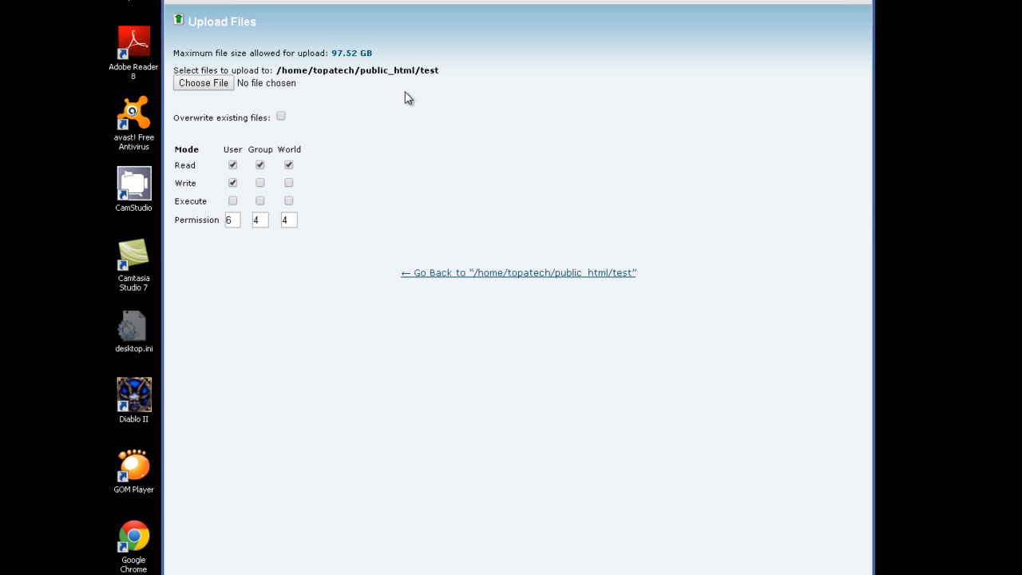
{"action": "left_click", "coordinate": [204, 83]}
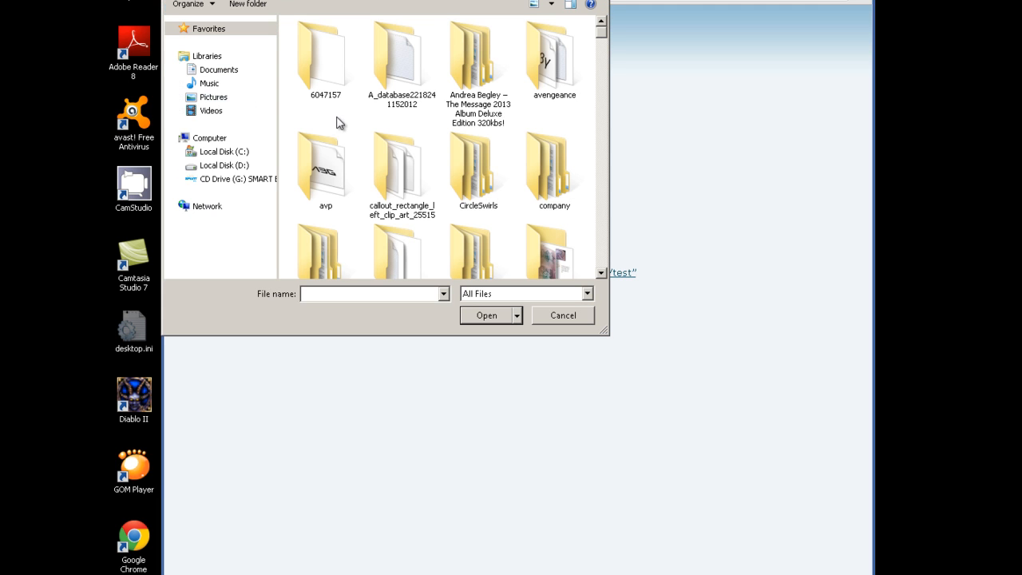
{"action": "left_click", "coordinate": [484, 29]}
{"action": "scroll", "coordinate": [549, 154], "scroll_direction": "down", "scroll_amount": 15}
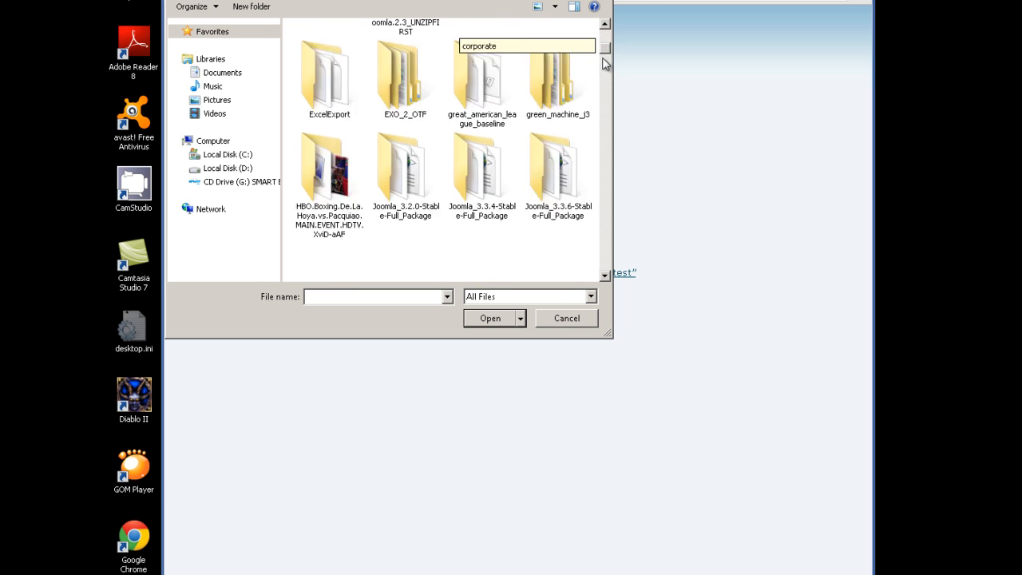
{"action": "left_click", "coordinate": [549, 184]}
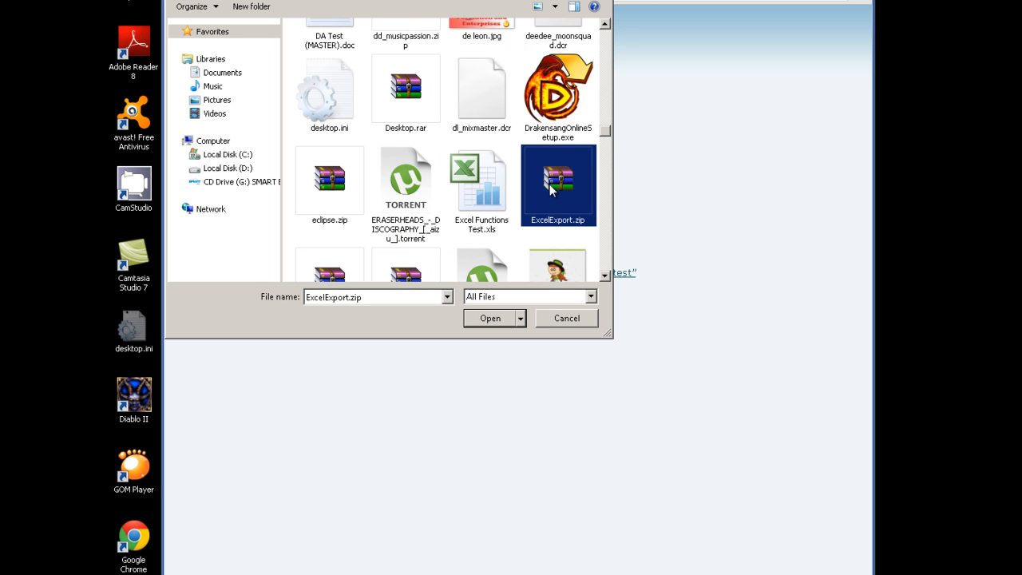
{"action": "key", "text": "j"}
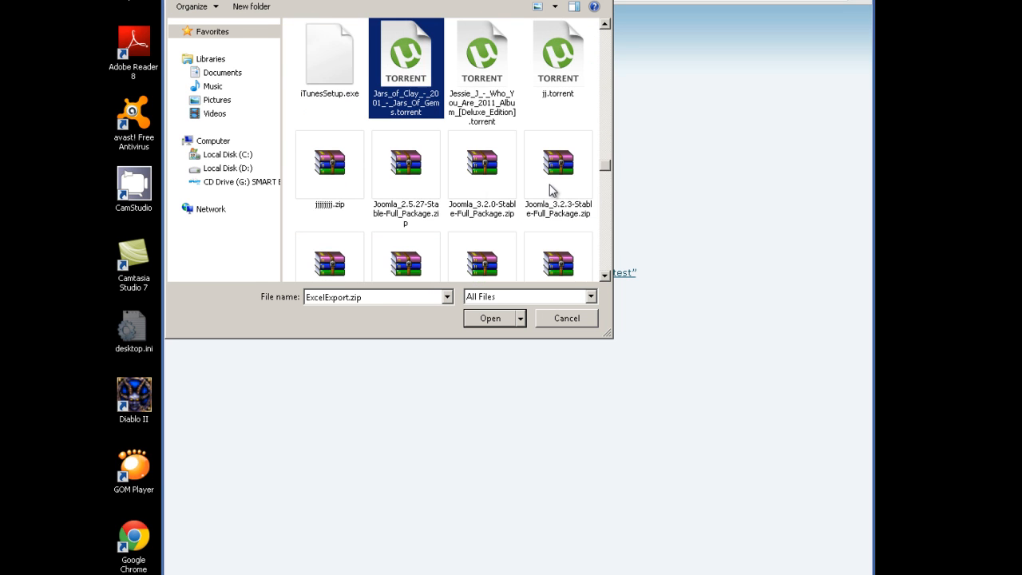
{"action": "left_click", "coordinate": [604, 275]}
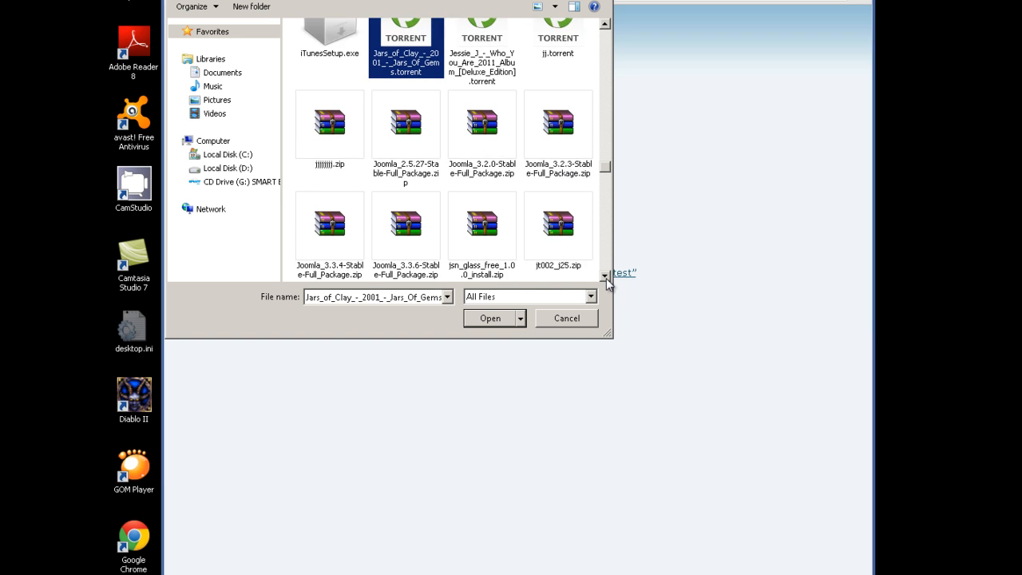
{"action": "left_click", "coordinate": [604, 275]}
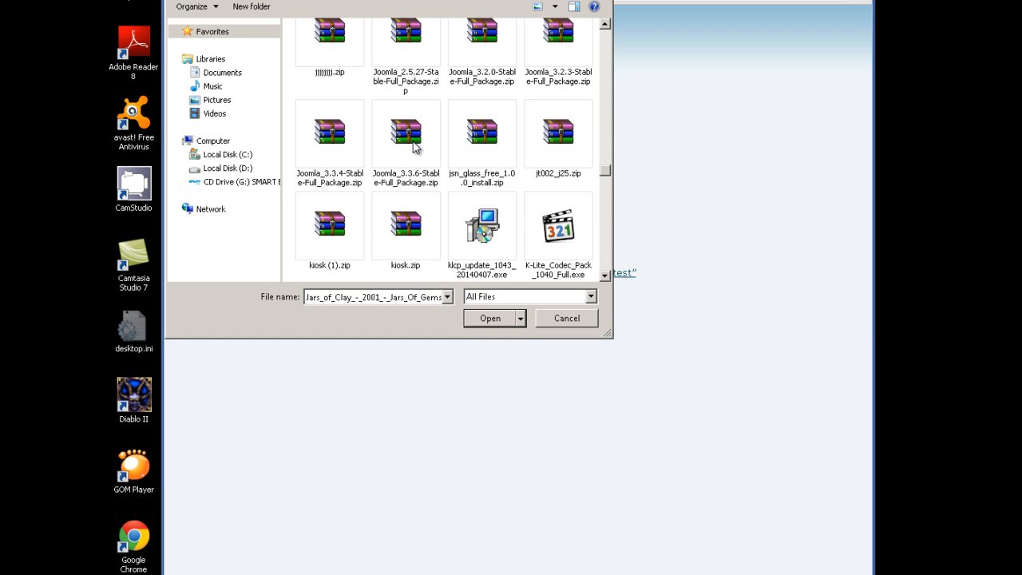
{"action": "left_click", "coordinate": [417, 154]}
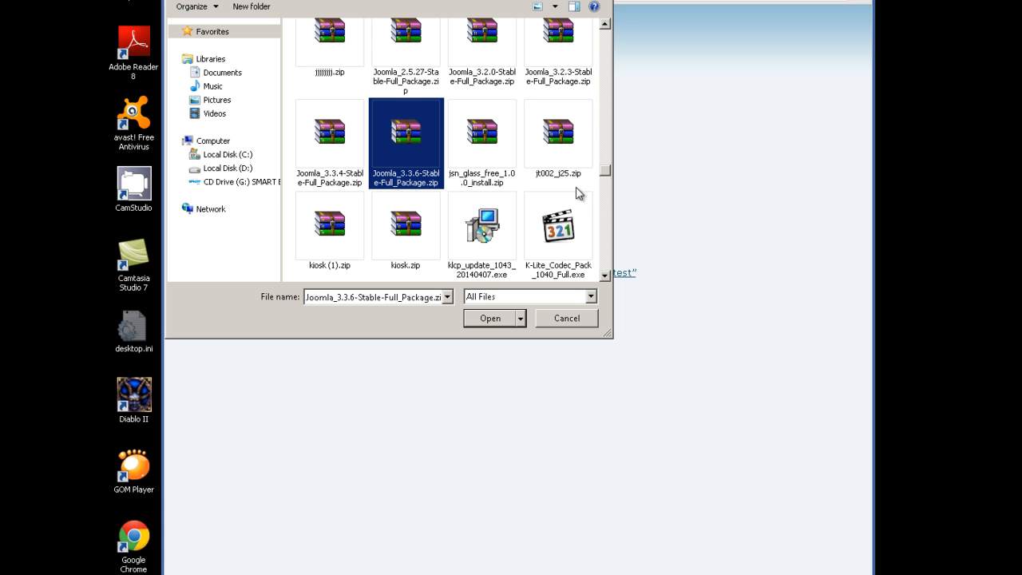
- Confirm Joomla_3.3.6-Stable-Full_Package.zip in the file dialog to submit it for upload
{"action": "left_click", "coordinate": [502, 316]}
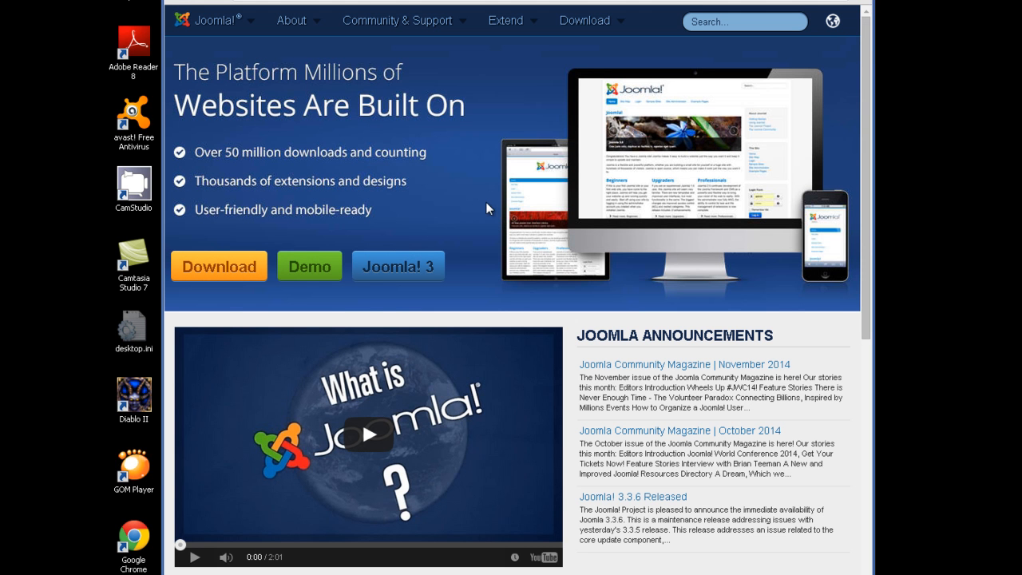
- Use the orange Download button on the Joomla.org home page to reach the download page
{"action": "left_click", "coordinate": [250, 268]}
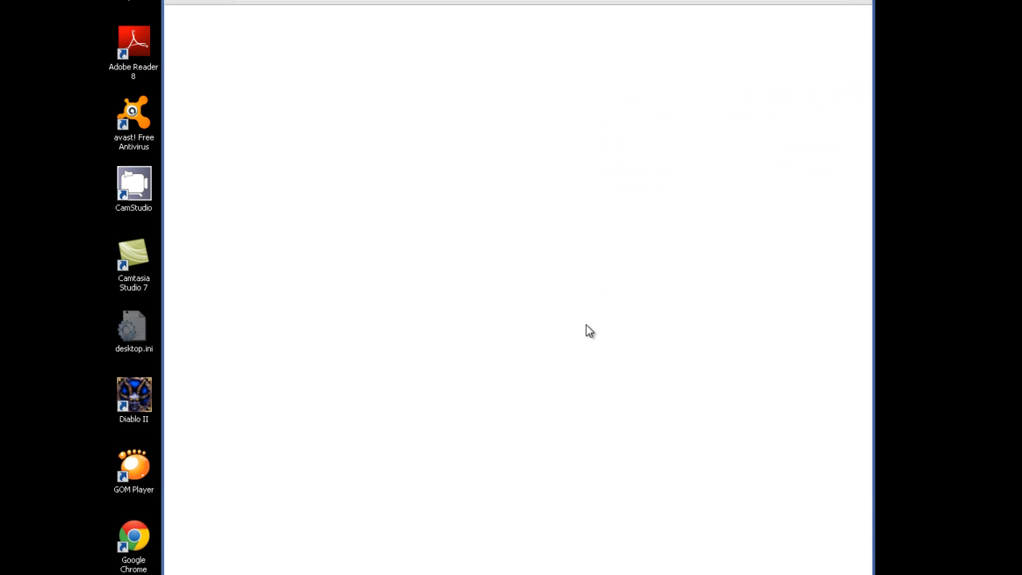
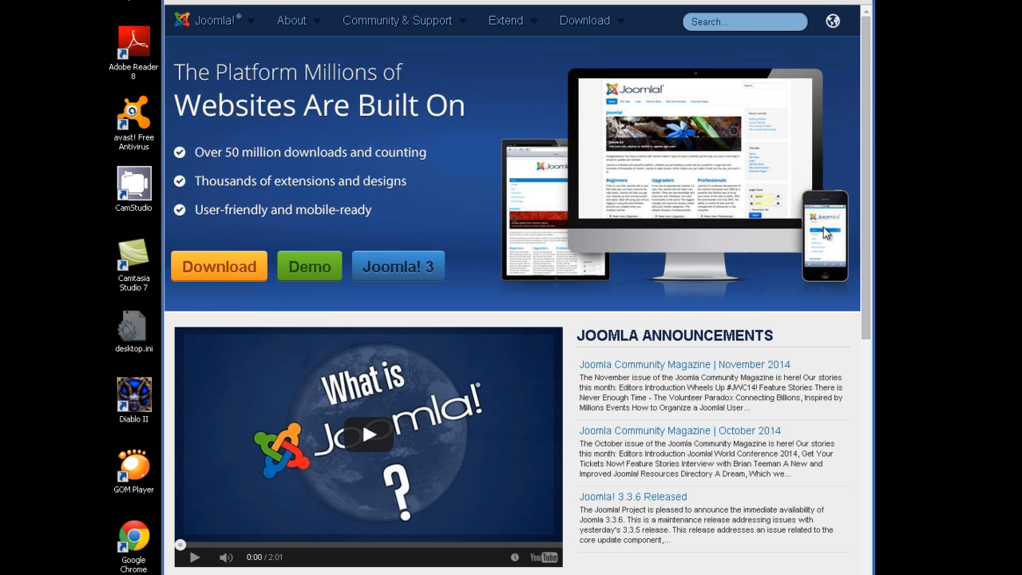
- Scroll through the Joomla.org home page before heading back to the cPanel upload page
{"action": "scroll", "coordinate": [866, 225], "scroll_direction": "down", "scroll_amount": 1}
{"action": "left_click_drag", "start_coordinate": [866, 225], "coordinate": [861, 147]}
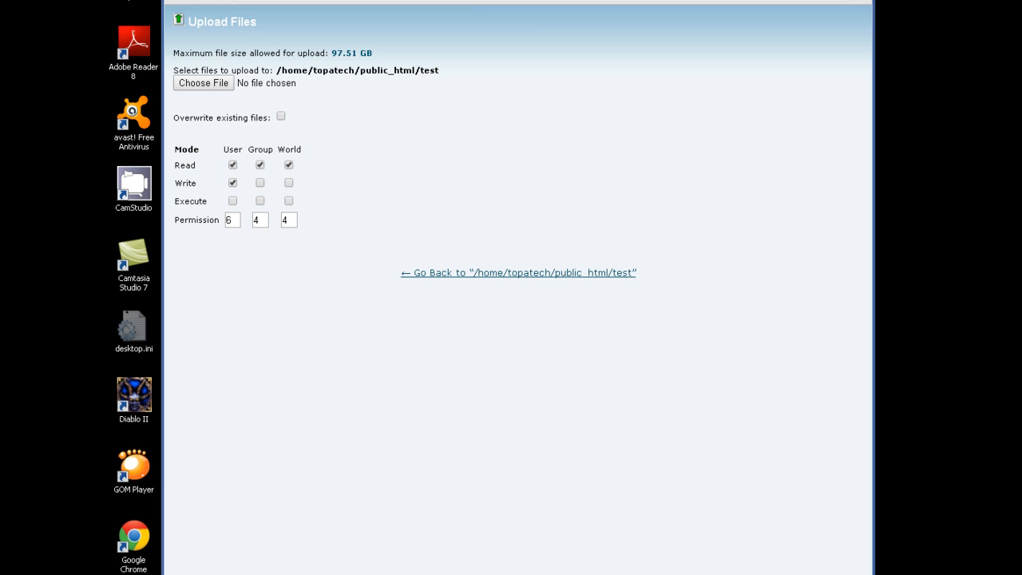
- Refresh the public_html/test listing and select Joomla_3.3.6-Stable-Full_Package.zip
{"action": "left_click", "coordinate": [353, 0]}
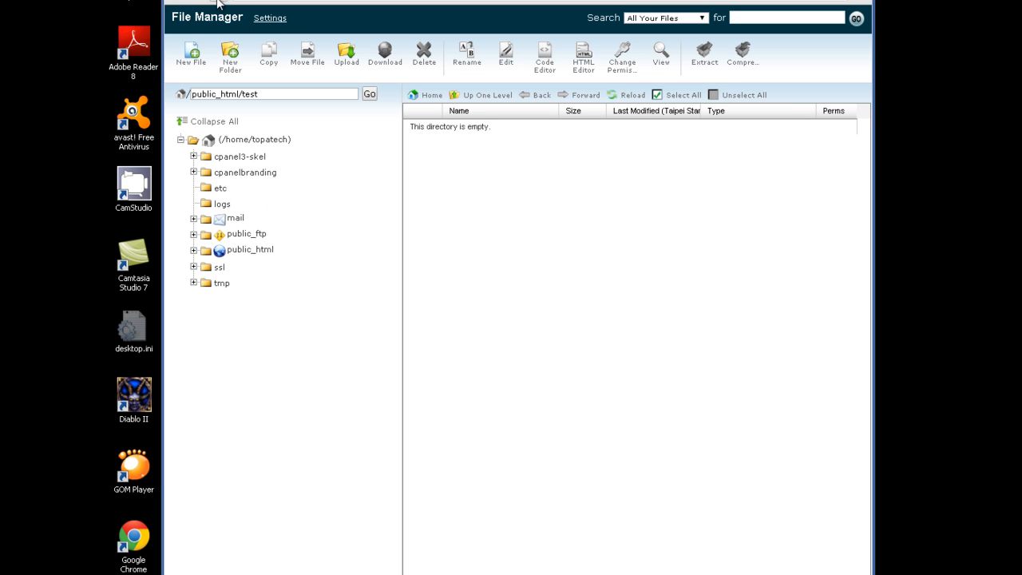
{"action": "left_click", "coordinate": [592, 0]}
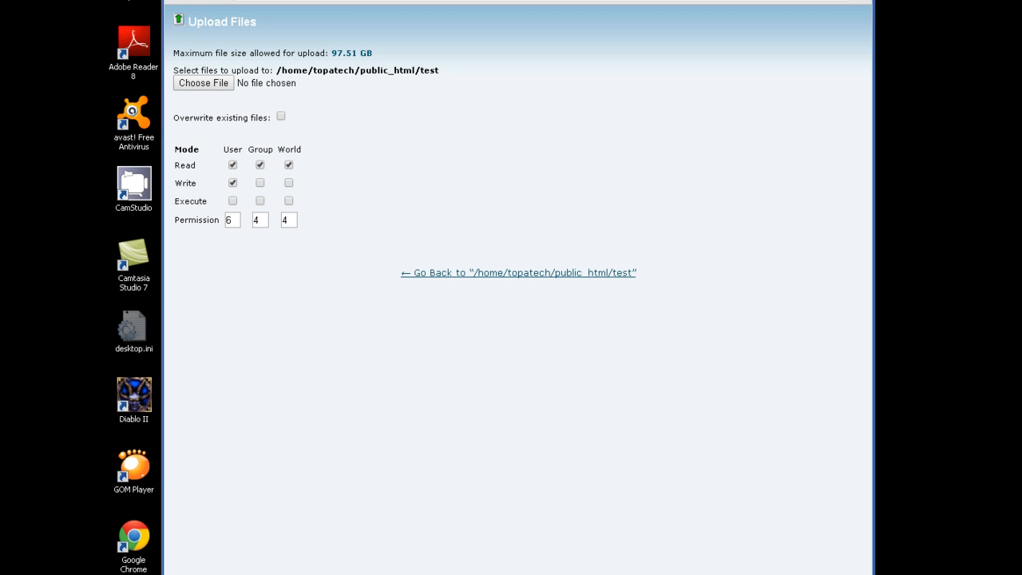
{"action": "left_click", "coordinate": [662, 0]}
{"action": "left_click", "coordinate": [353, 0]}
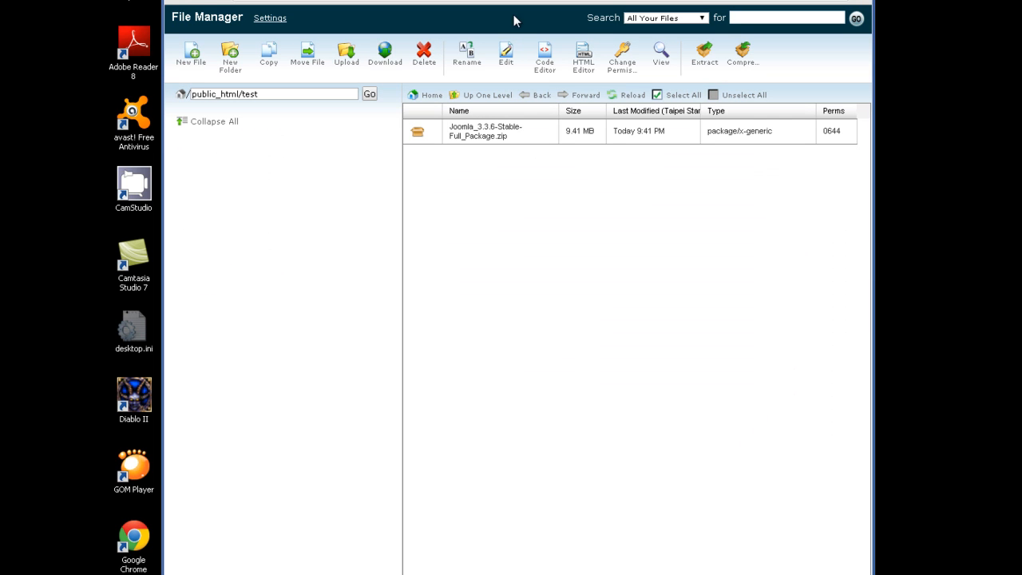
{"action": "left_click", "coordinate": [488, 134]}
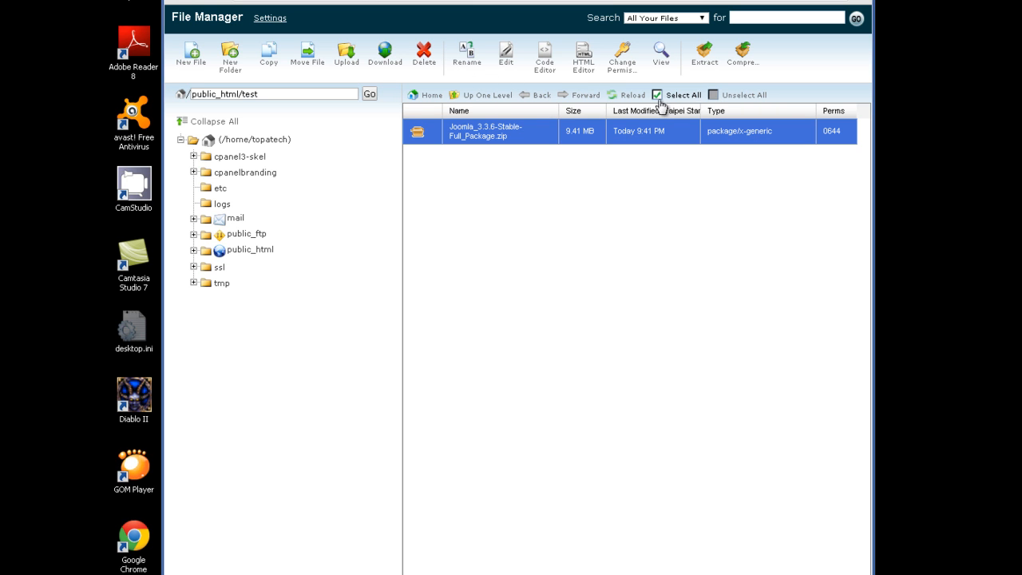
- Extract Joomla_3.3.6-Stable-Full_Package.zip into /public_html/test
{"action": "left_click", "coordinate": [711, 69]}
{"action": "left_click", "coordinate": [623, 378]}
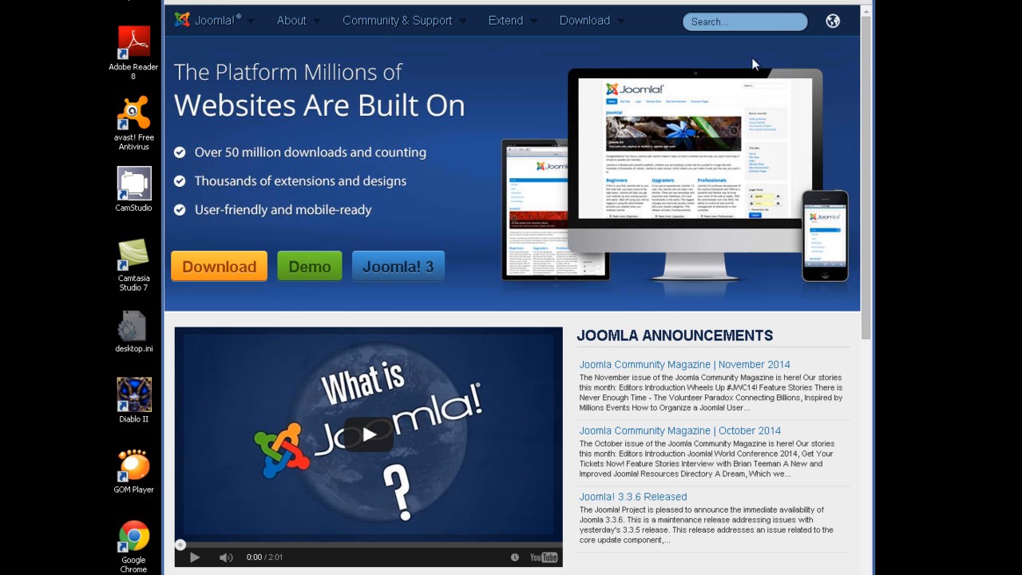
- Scroll the Joomla.org announcements and clear the stray text selection
{"action": "left_click_drag", "start_coordinate": [865, 131], "coordinate": [869, 153]}
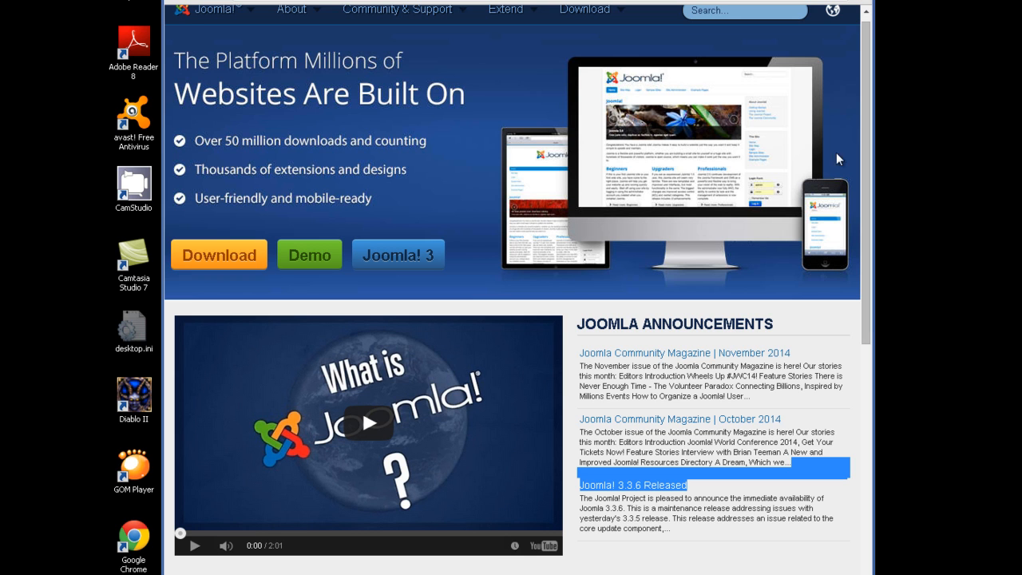
{"action": "left_click", "coordinate": [704, 521]}
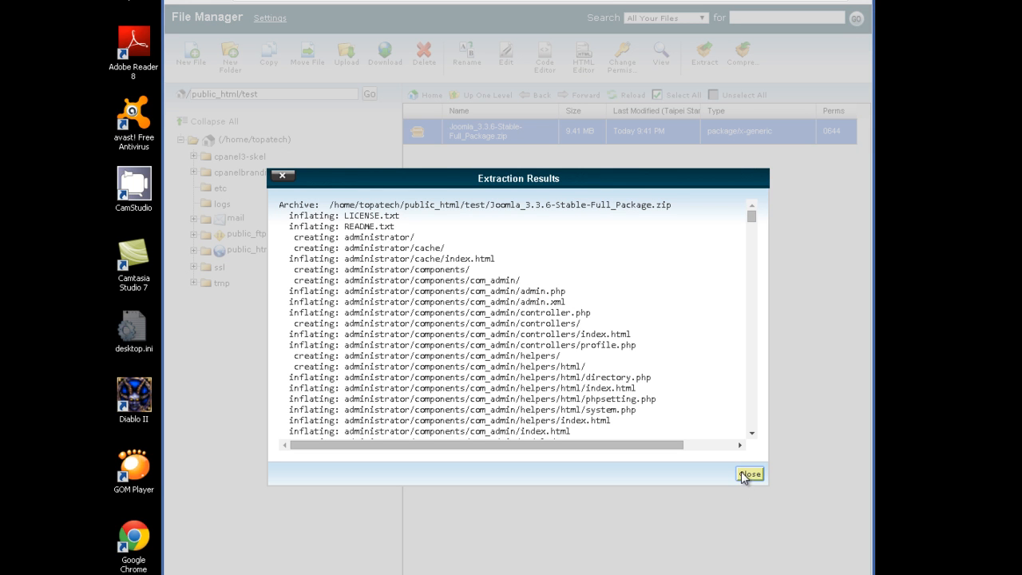
- Close the Extraction Results dialog and open a new browser tab
{"action": "left_click", "coordinate": [749, 474]}
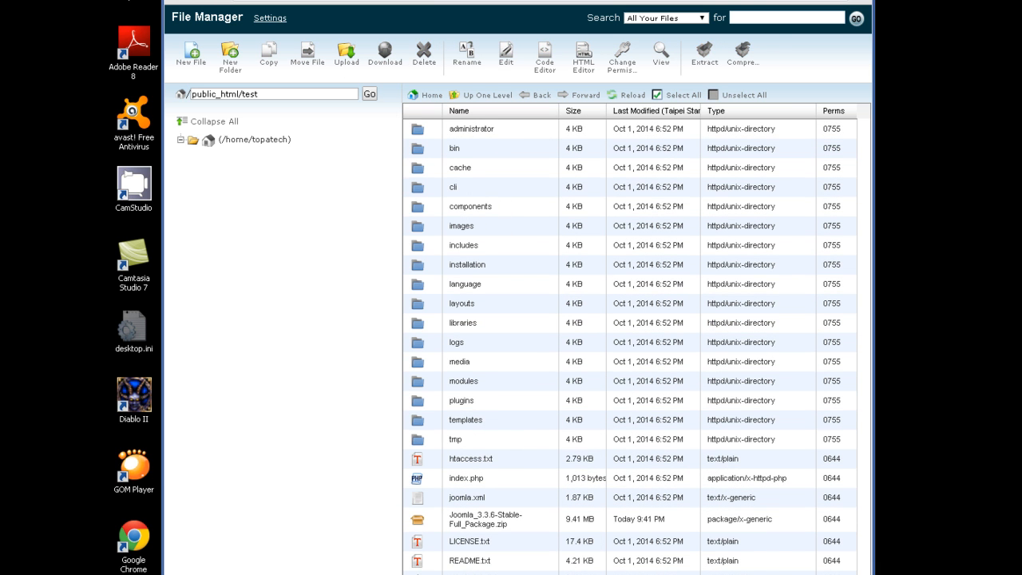
{"action": "key", "text": "ctrl+t"}
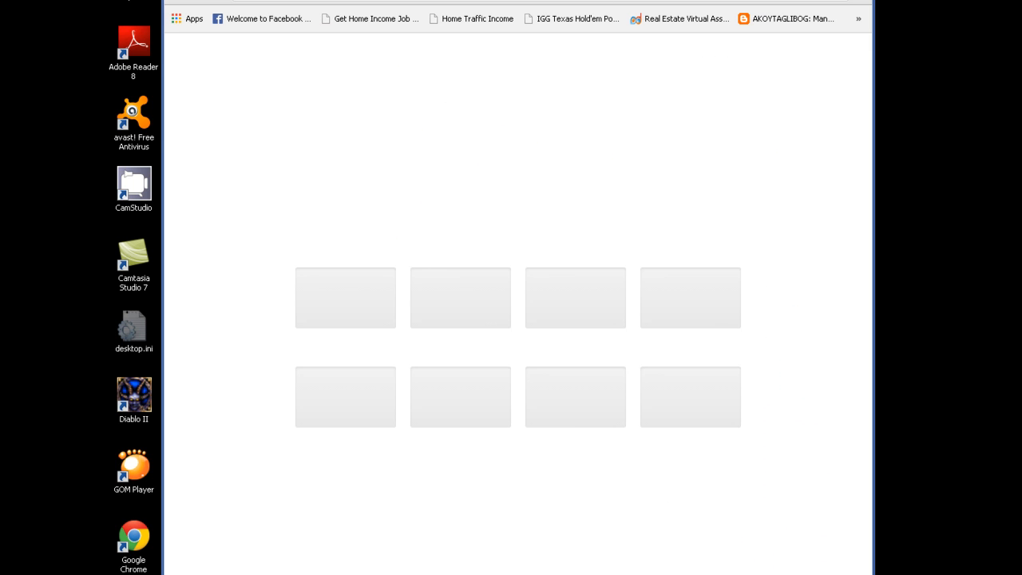
- Load test.topatechsoft.com to bring up the Joomla web installer
{"action": "type", "text": "test"}
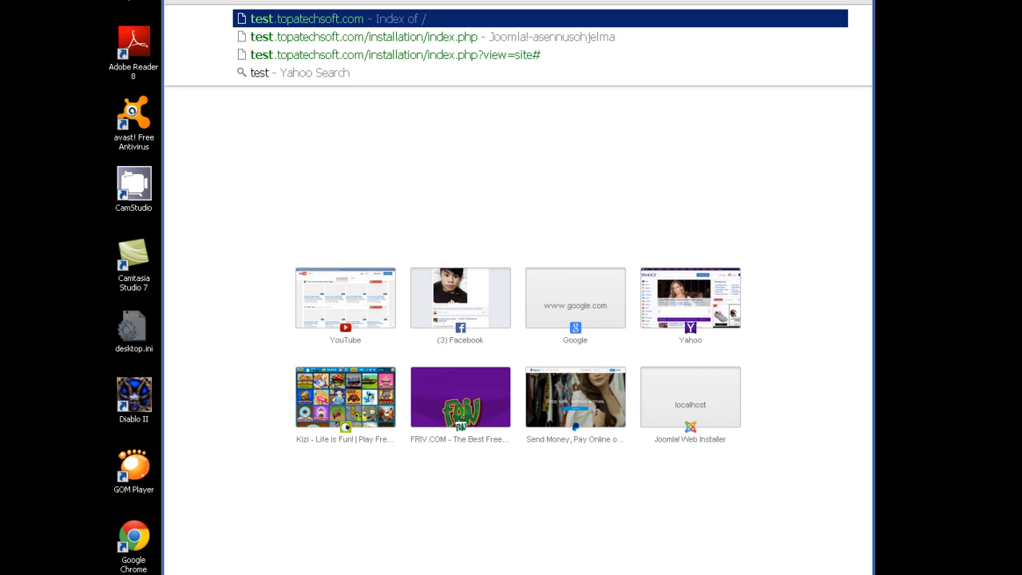
{"action": "key", "text": "Return"}
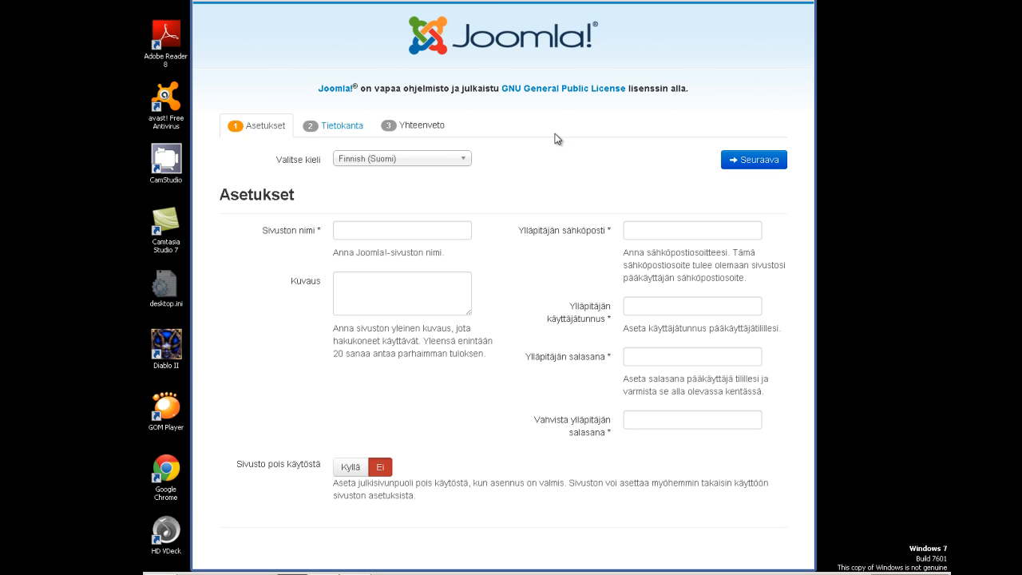
- Set the installer language to English (United States) and move to the Site Name field
{"action": "left_click", "coordinate": [465, 164]}
{"action": "mouse_move", "coordinate": [464, 232]}
{"action": "left_mouse_down"}
{"action": "mouse_move", "coordinate": [463, 329]}
{"action": "mouse_move", "coordinate": [477, 243]}
{"action": "left_mouse_up"}
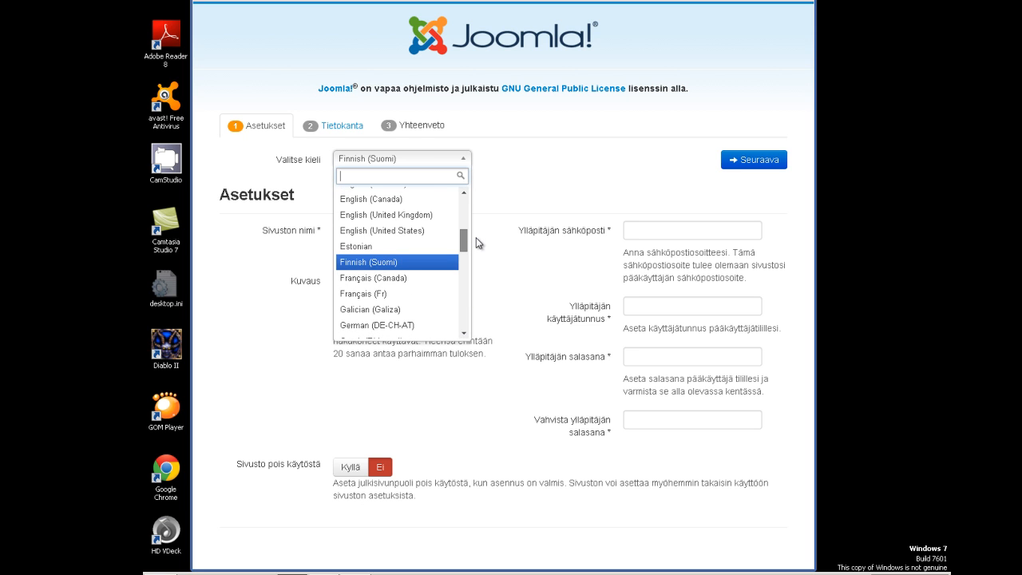
{"action": "left_click", "coordinate": [422, 230]}
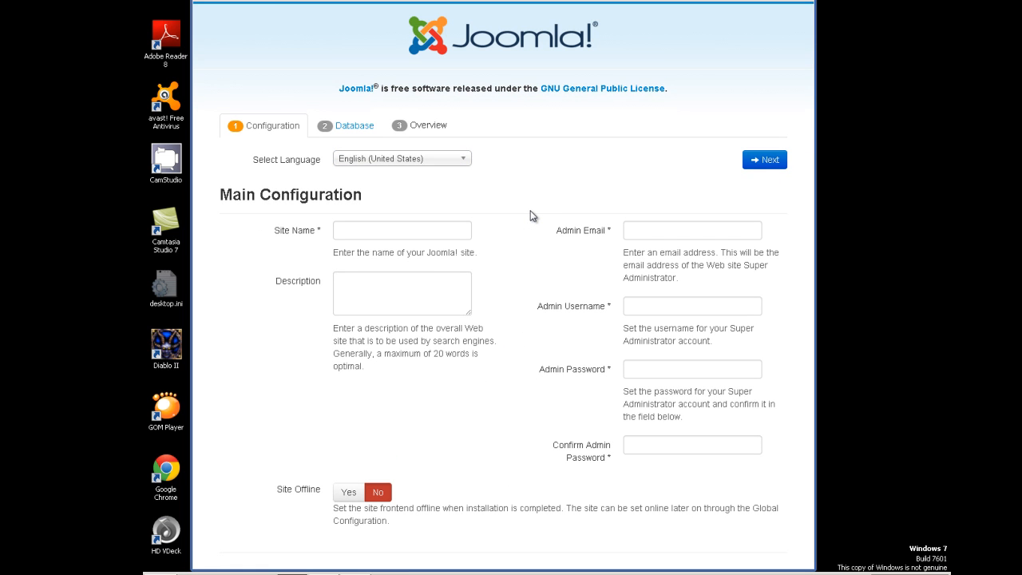
{"action": "left_click", "coordinate": [396, 229]}
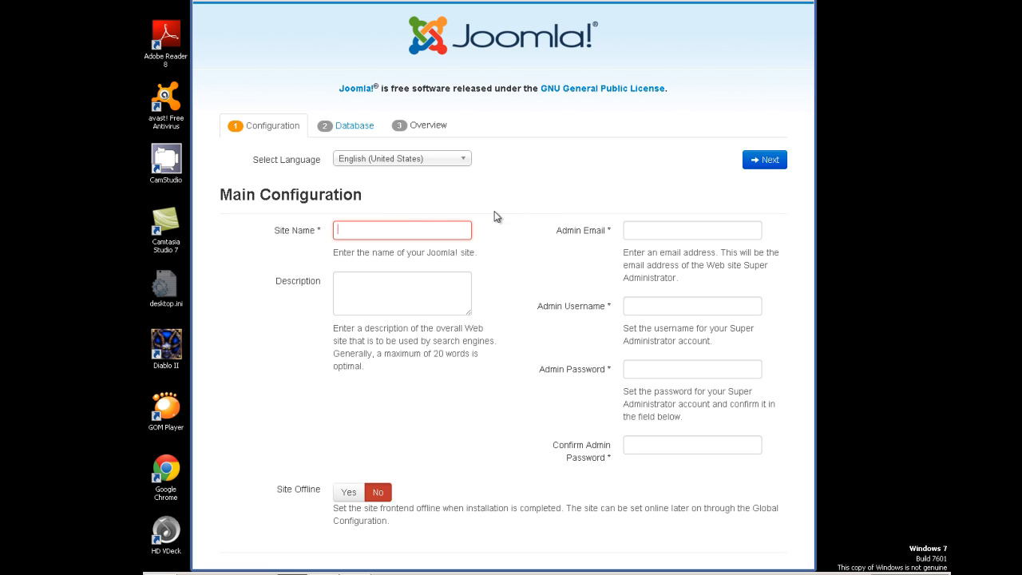
- Enter Site Name 'test' and Description 'for testing'
{"action": "type", "text": "test"}
{"action": "left_click", "coordinate": [419, 290]}
{"action": "type", "text": "for"}
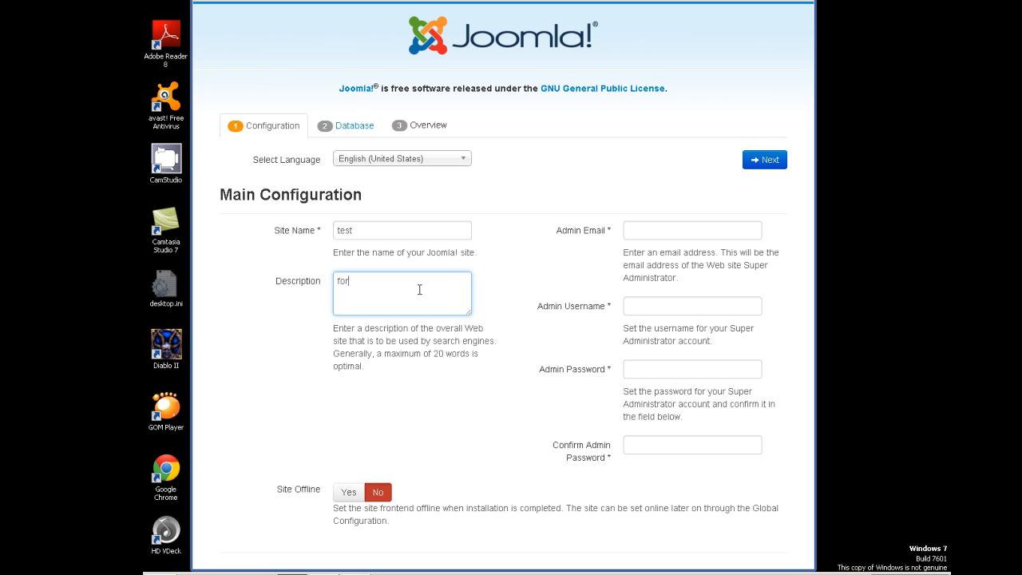
{"action": "type", "text": "t testing"}
{"action": "left_click", "coordinate": [664, 231]}
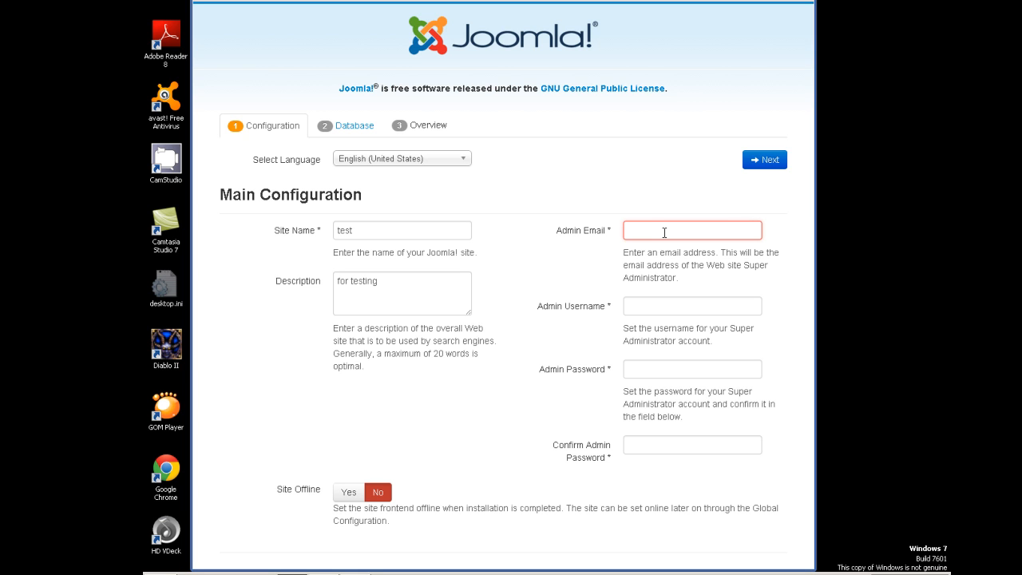
- Enter the administrator's e-mail address, correcting a spelling slip along the way
{"action": "left_click", "coordinate": [657, 231]}
{"action": "type", "text": "m"}
{"action": "left_click", "coordinate": [685, 230]}
{"action": "type", "text": "@yahoo"}
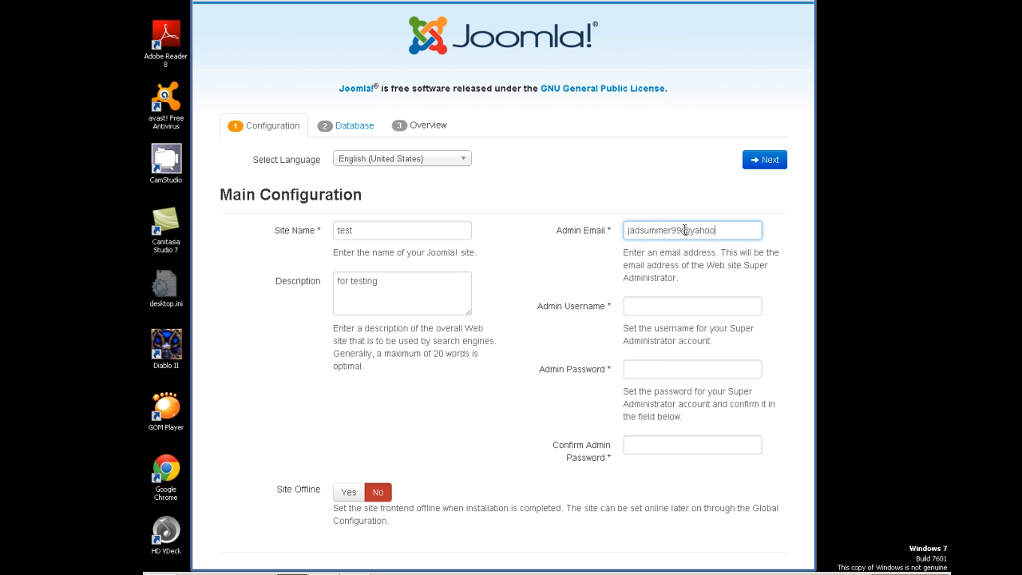
{"action": "type", "text": ".com"}
- Set admin username 'admin', enter and confirm the admin password, then continue to database setup
{"action": "left_click", "coordinate": [664, 301]}
{"action": "type", "text": "admin"}
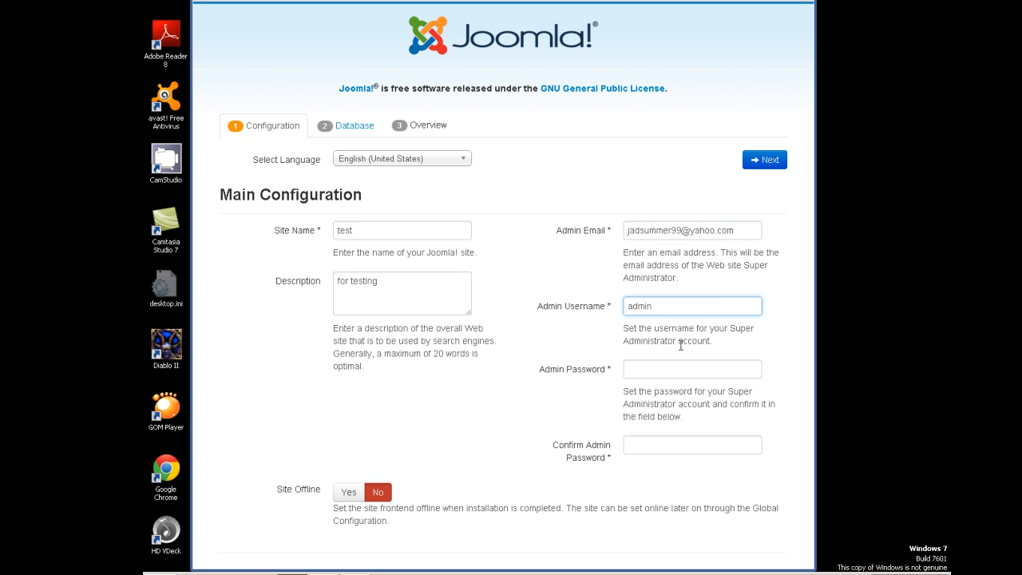
{"action": "left_click", "coordinate": [661, 367]}
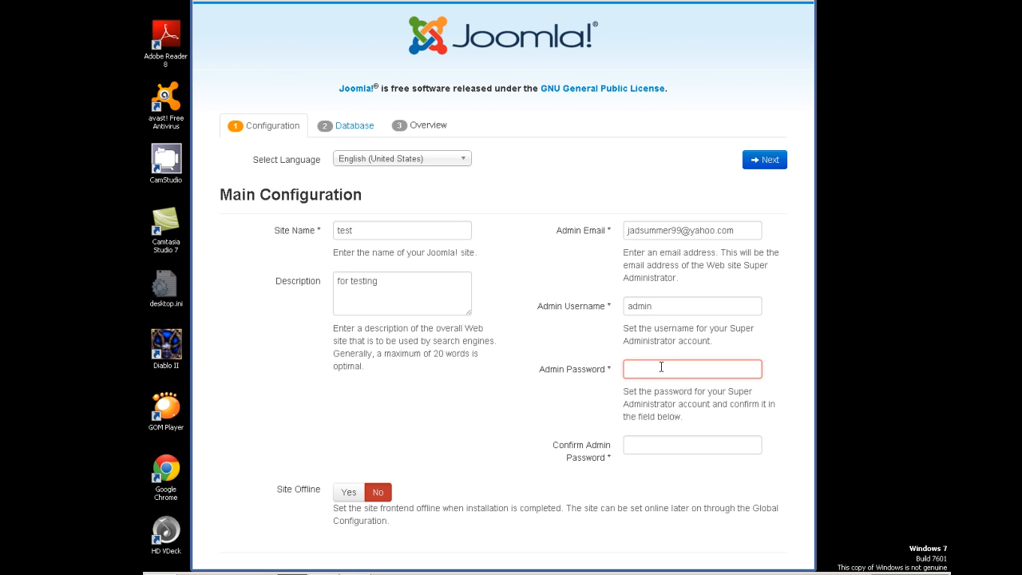
{"action": "type", "text": "••••••••"}
{"action": "left_click", "coordinate": [705, 450]}
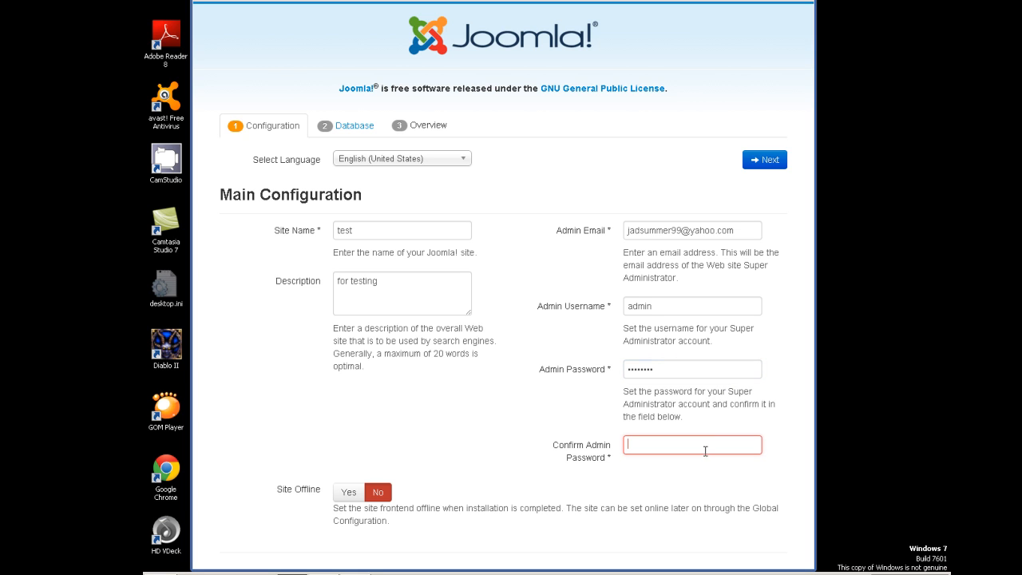
{"action": "type", "text": "•••••••••"}
{"action": "left_click", "coordinate": [772, 162]}
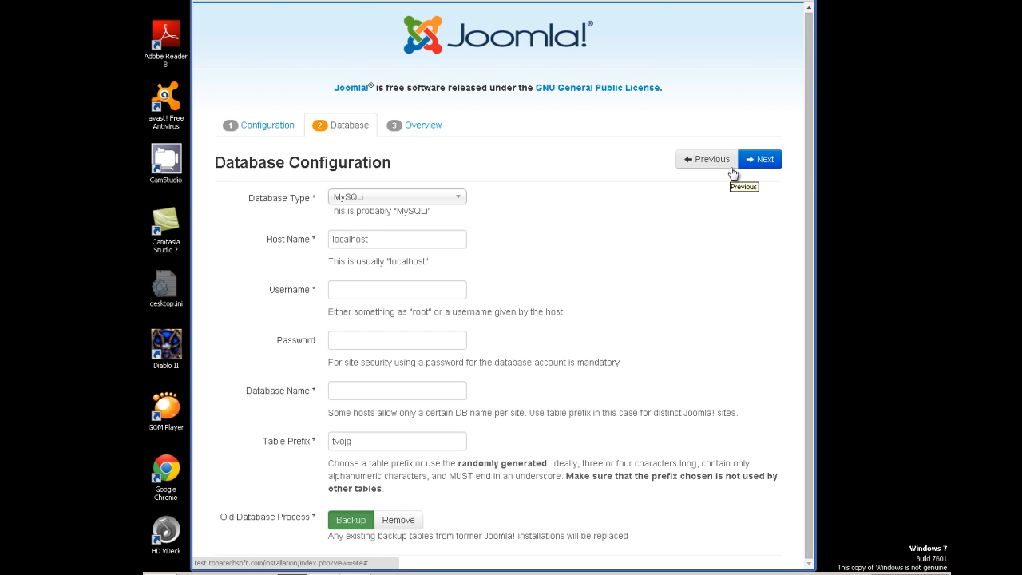
- Choose MySQL as the database type and check the localhost host name
{"action": "left_click", "coordinate": [438, 202]}
{"action": "left_click", "coordinate": [434, 212]}
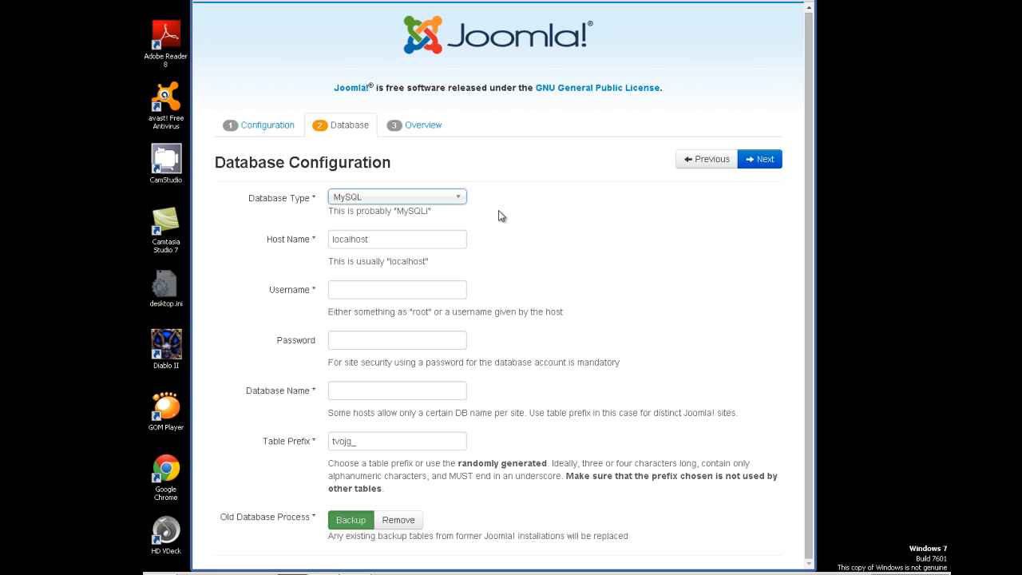
{"action": "left_click", "coordinate": [430, 239]}
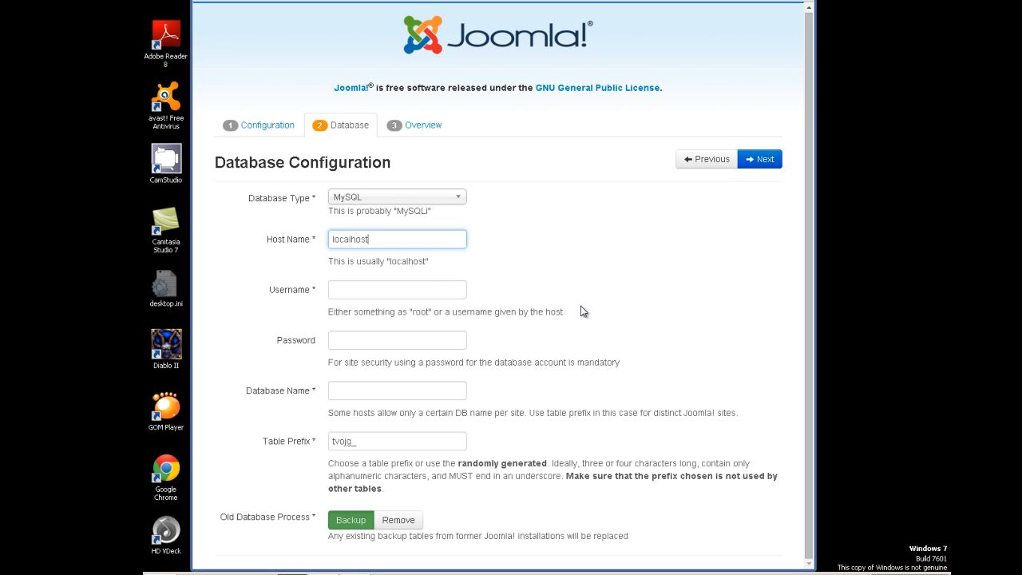
- Enter the database user's name and password
{"action": "left_click", "coordinate": [436, 293]}
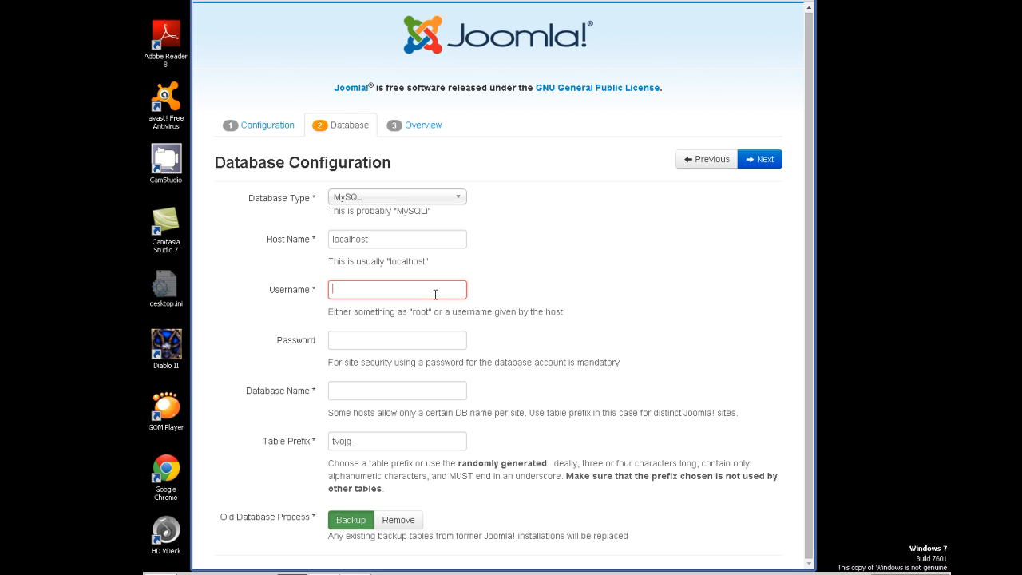
{"action": "type", "text": "topatech_test1"}
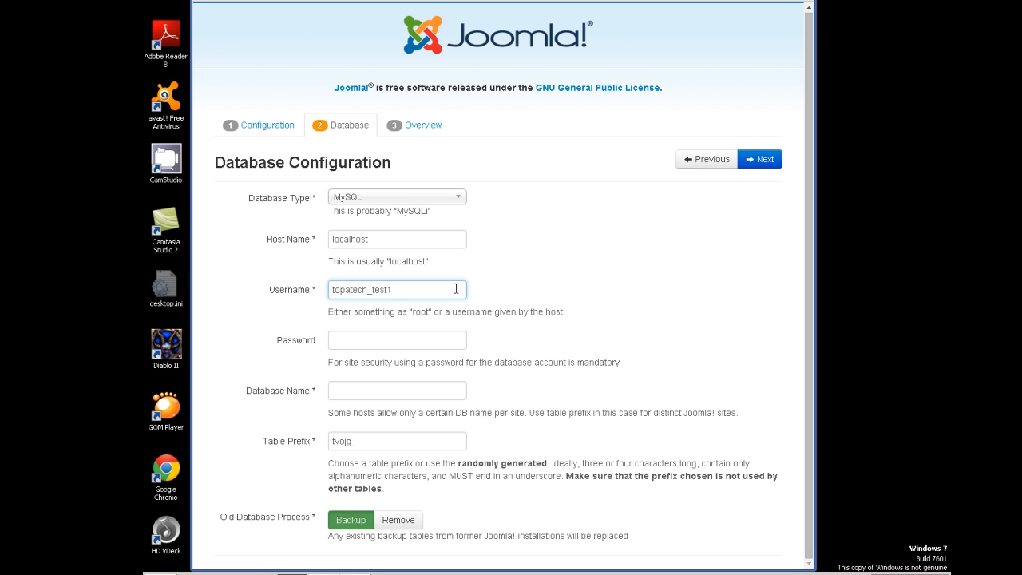
{"action": "left_click_drag", "start_coordinate": [395, 289], "coordinate": [329, 289]}
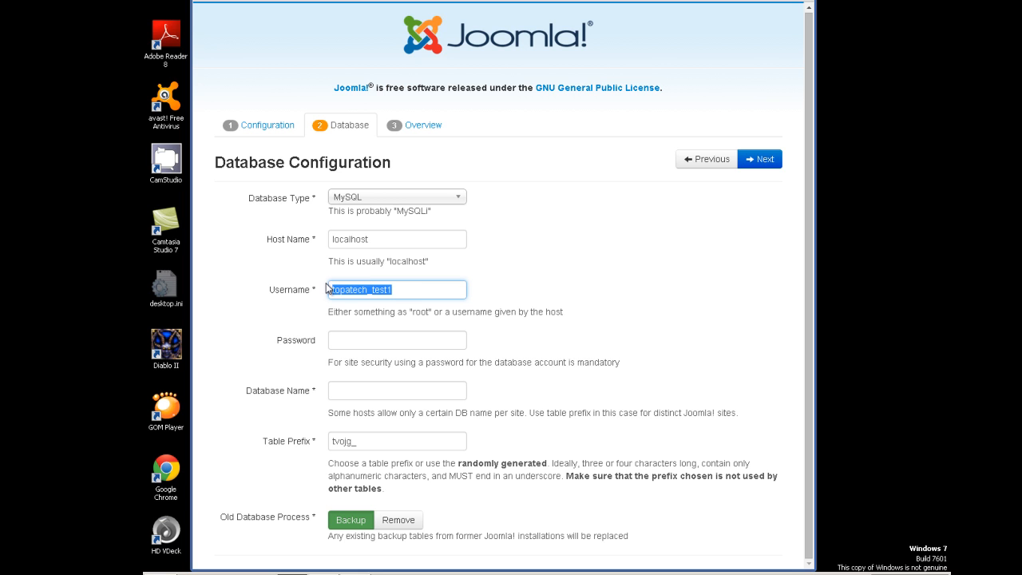
{"action": "left_click", "coordinate": [398, 340]}
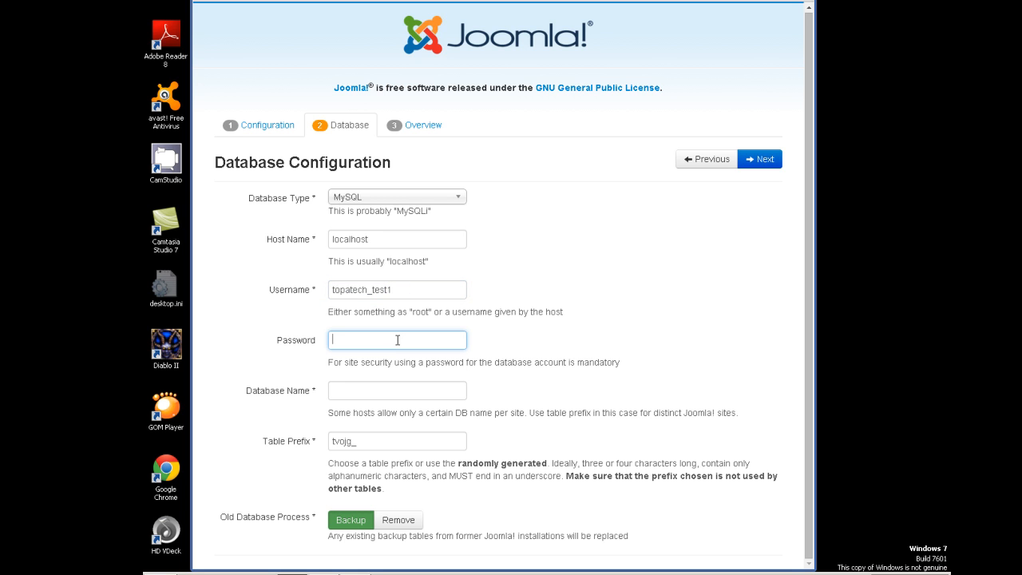
{"action": "type", "text": "t"}
{"action": "type", "text": "••••"}
{"action": "left_click", "coordinate": [407, 391]}
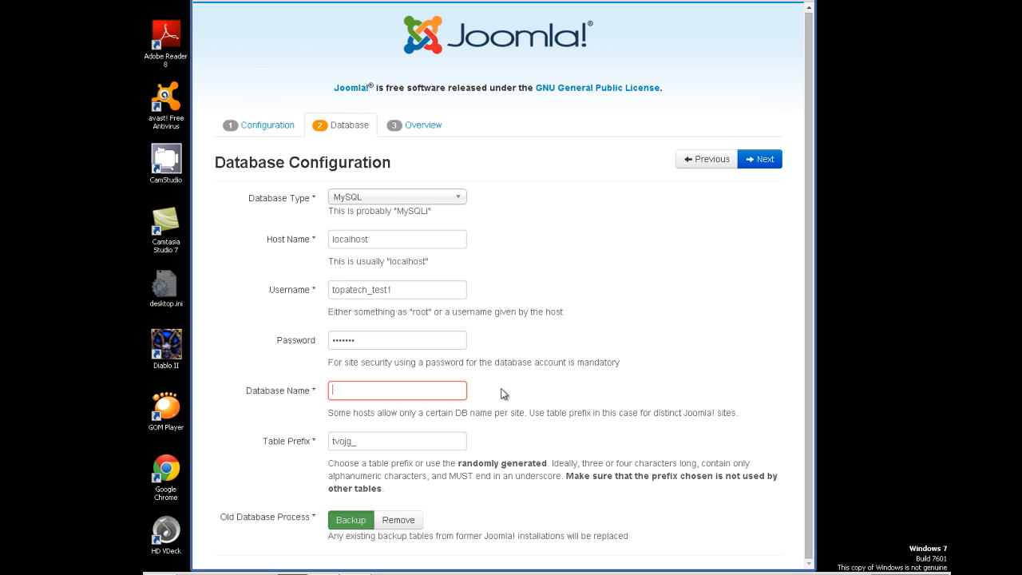
- Enter database name test1 and change the table prefix to topatech_
{"action": "double_click", "coordinate": [363, 439]}
{"action": "left_click", "coordinate": [351, 392]}
{"action": "type", "text": "topa"}
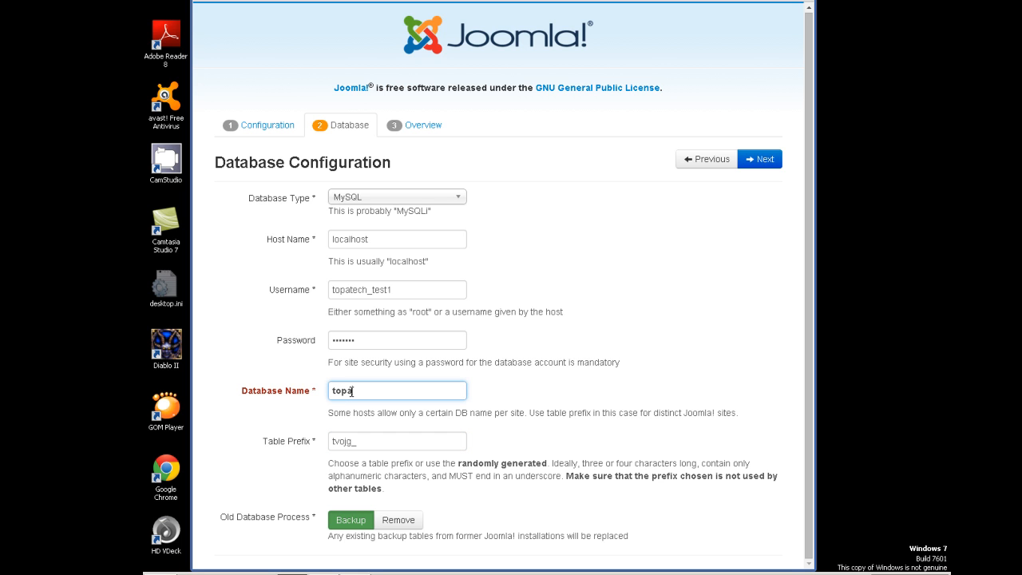
{"action": "type", "text": "tech_test1"}
{"action": "left_click", "coordinate": [299, 441]}
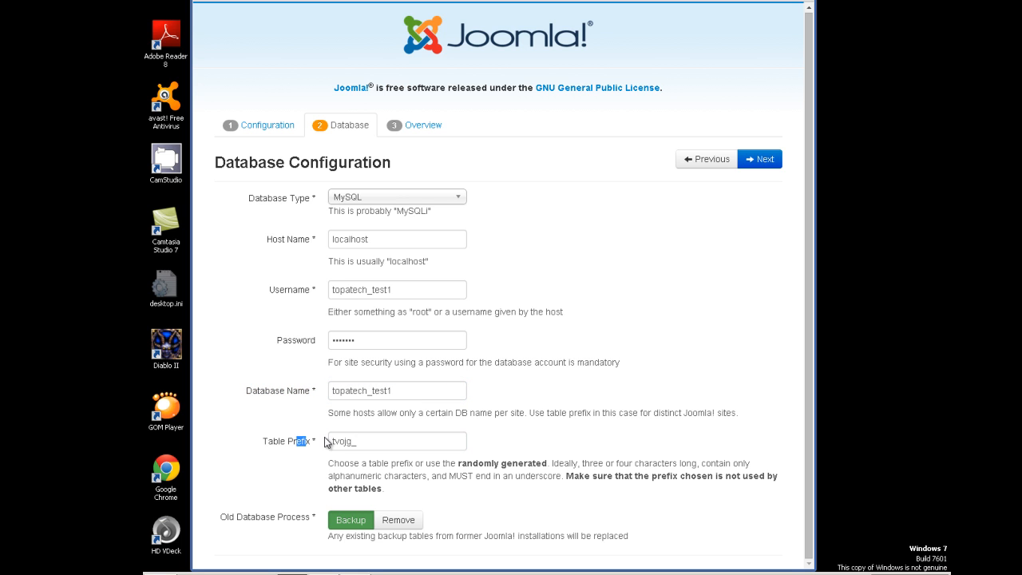
{"action": "left_click", "coordinate": [380, 444]}
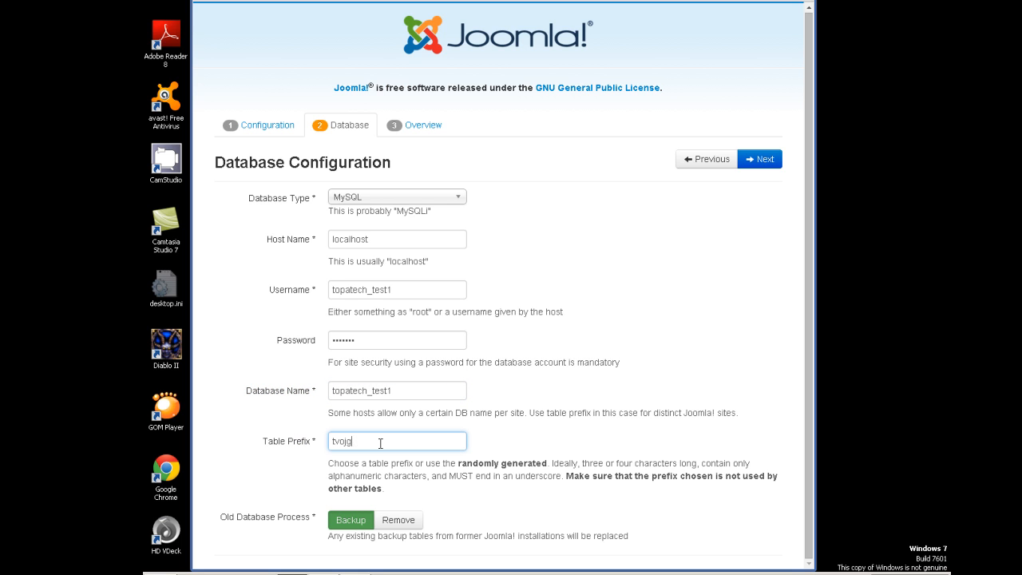
{"action": "key", "text": "BackSpace"}
{"action": "key", "text": "BackSpace"}
{"action": "key", "text": "BackSpace"}
{"action": "key", "text": "BackSpace"}
{"action": "key", "text": "BackSpace"}
{"action": "type", "text": "topatech"}
{"action": "left_click", "coordinate": [379, 391]}
{"action": "left_click_drag", "start_coordinate": [371, 391], "coordinate": [321, 395]}
{"action": "key", "text": "BackSpace"}
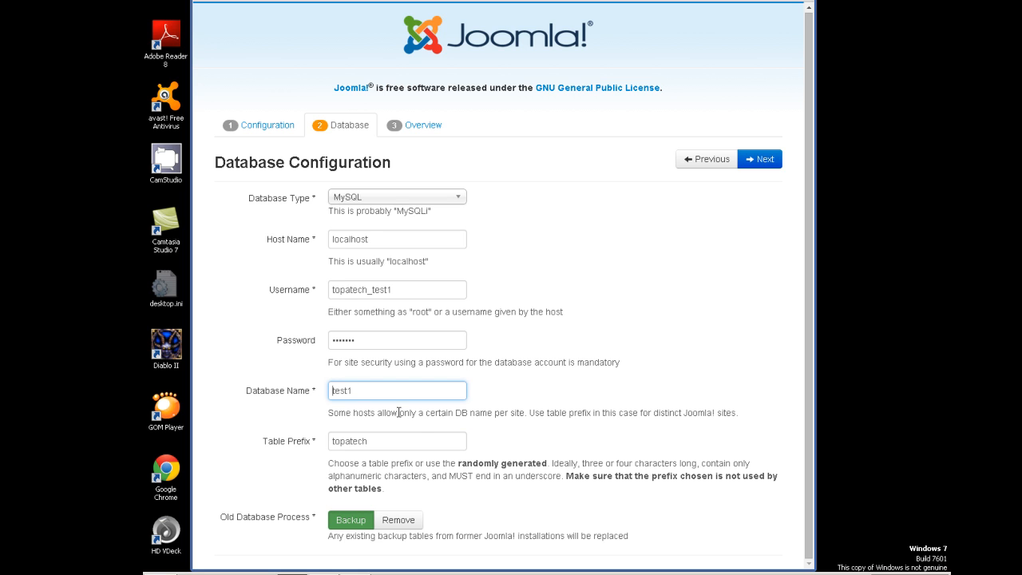
{"action": "left_click", "coordinate": [401, 444]}
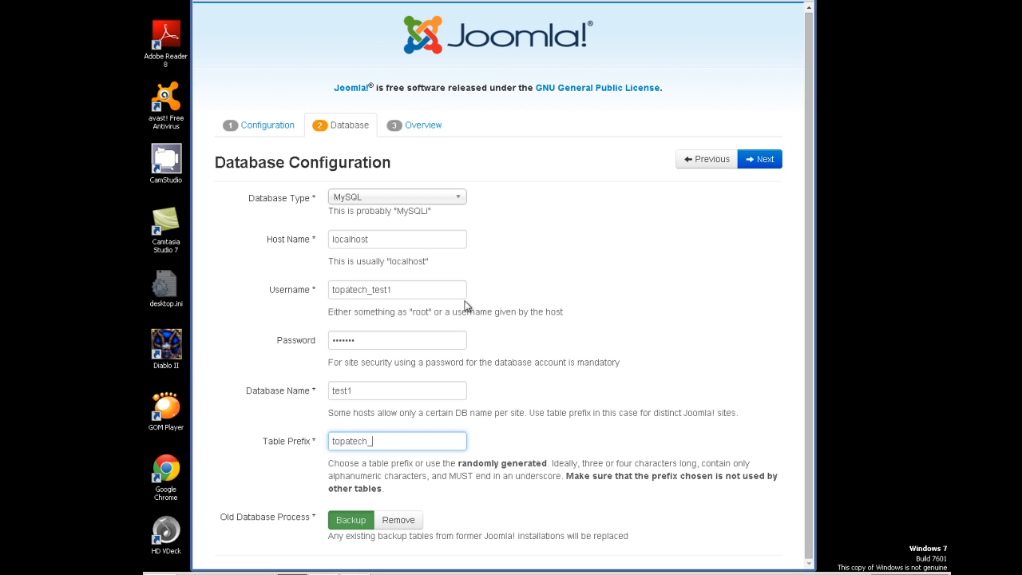
- Set Old Database Process to Remove and review the host, username, password, name and prefix entries
{"action": "left_click", "coordinate": [415, 523]}
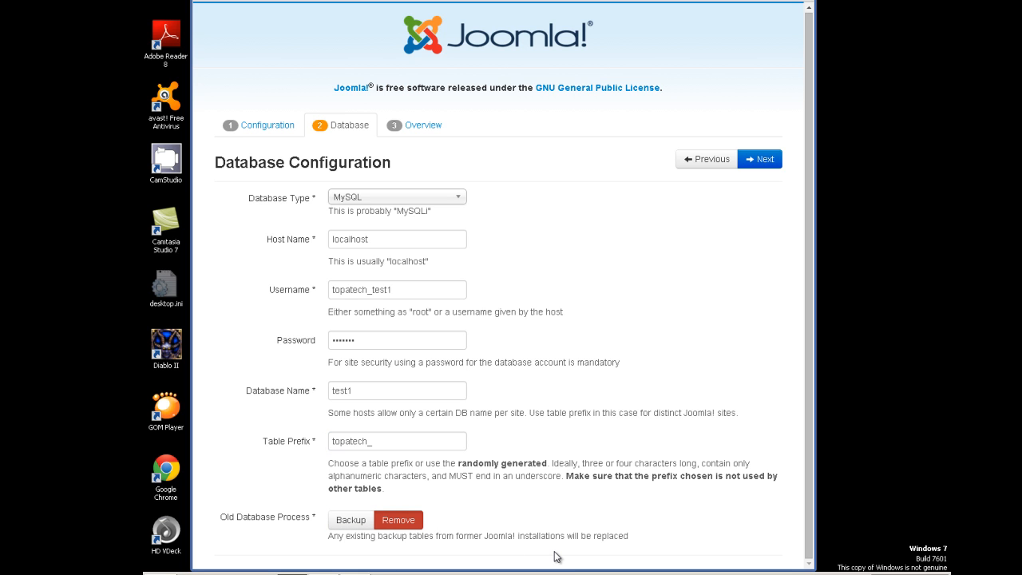
{"action": "left_click", "coordinate": [401, 243]}
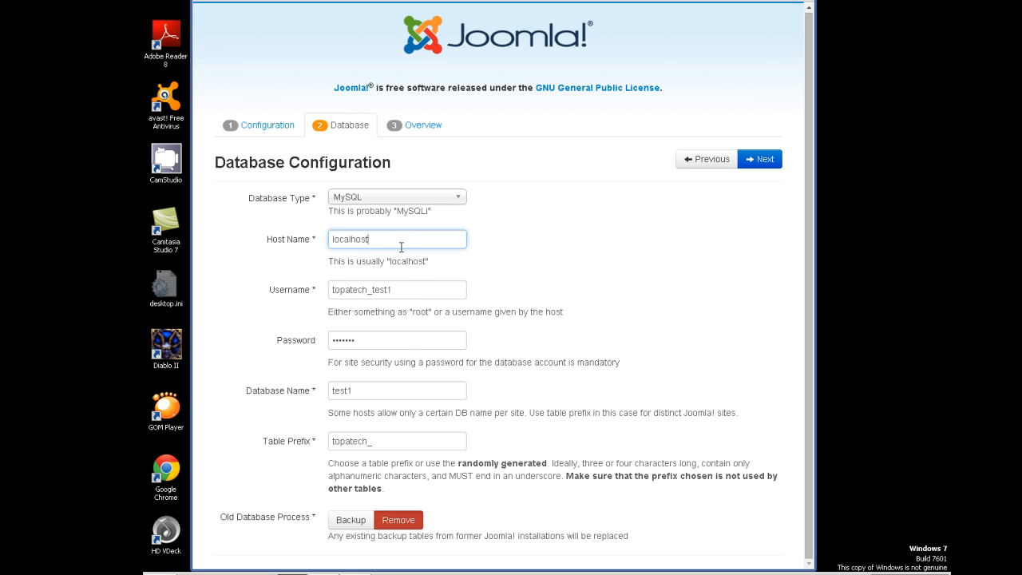
{"action": "left_click", "coordinate": [409, 289]}
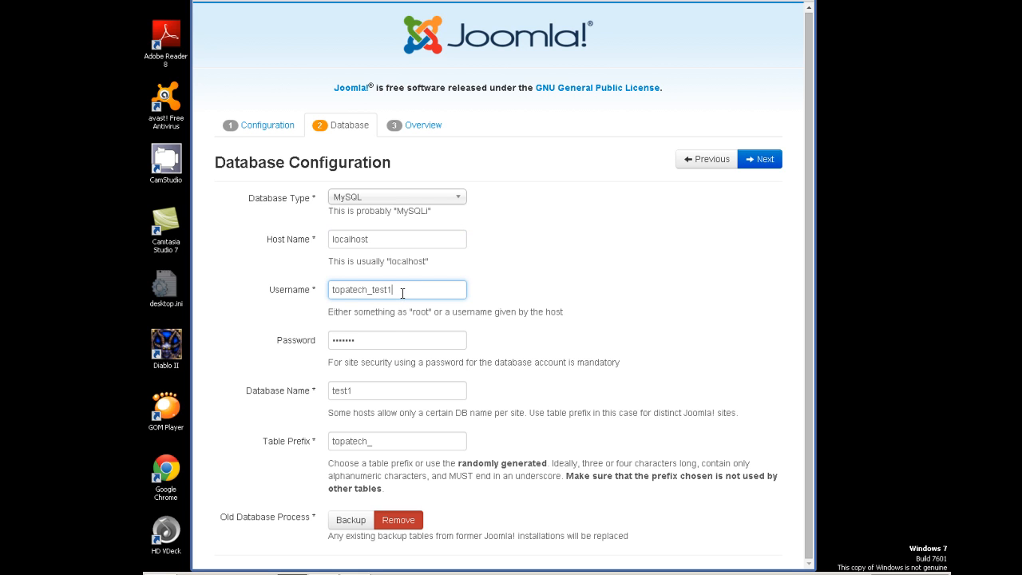
{"action": "left_click", "coordinate": [385, 340]}
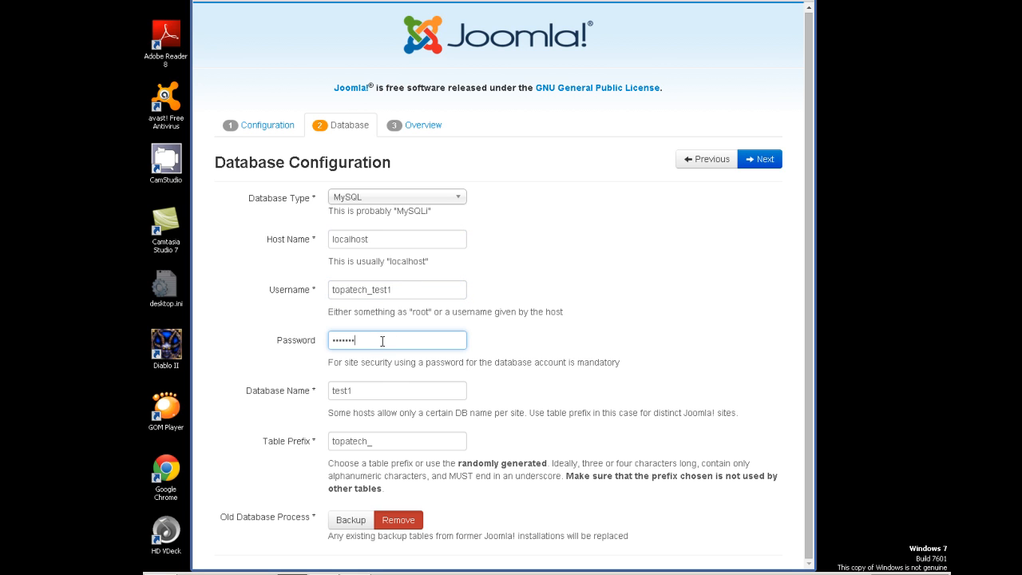
{"action": "left_click", "coordinate": [381, 391]}
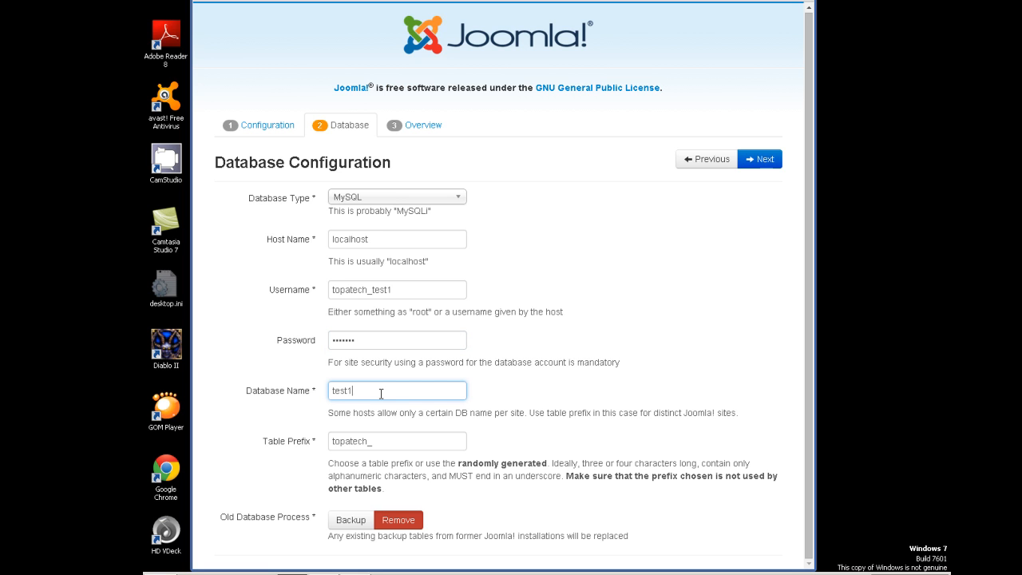
{"action": "left_click", "coordinate": [378, 443]}
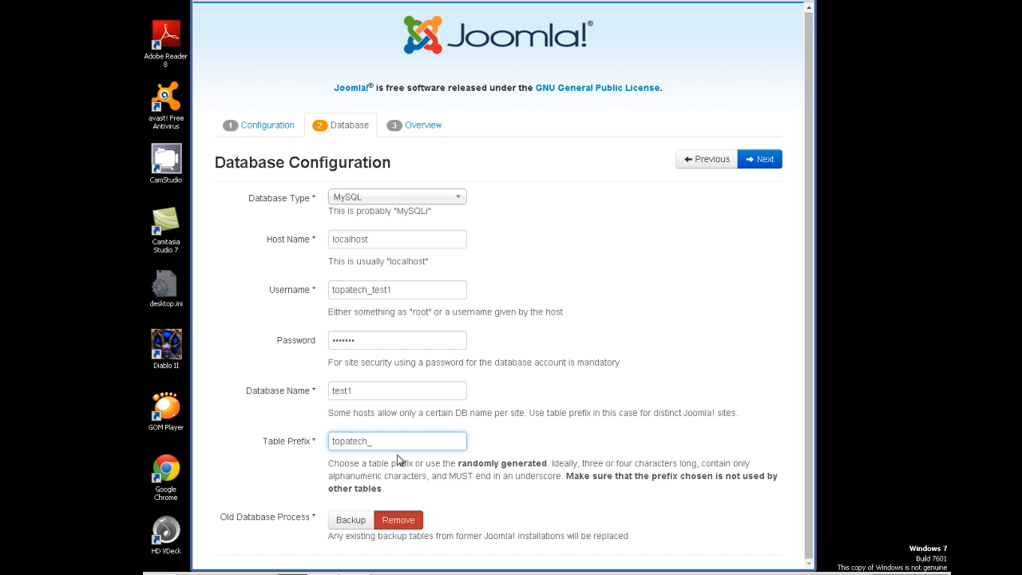
- Submit the database settings and read the error that test1 couldn't be created for lack of privileges
{"action": "left_click", "coordinate": [765, 160]}
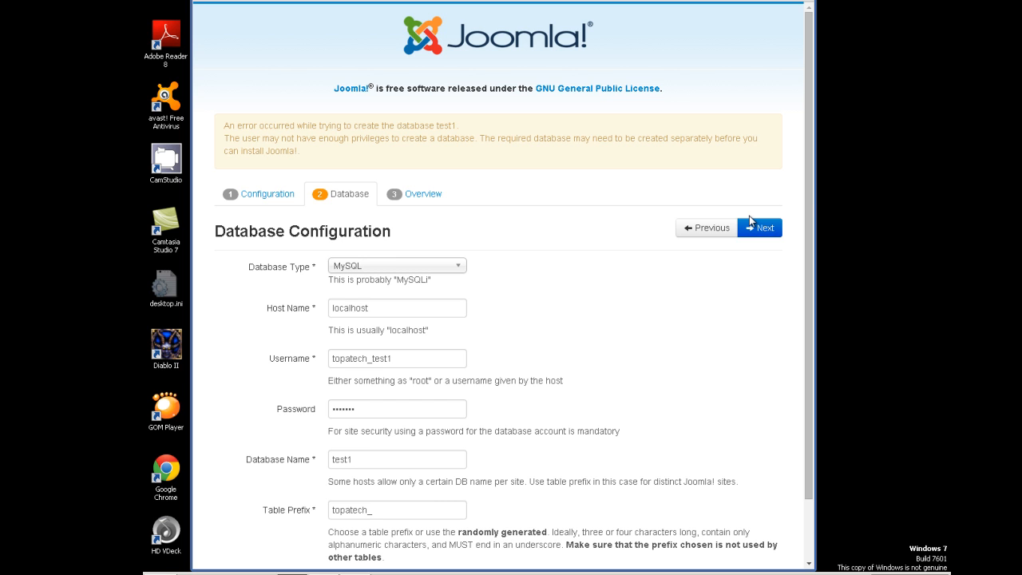
{"action": "left_click_drag", "start_coordinate": [808, 194], "coordinate": [805, 203]}
{"action": "double_click", "coordinate": [801, 213]}
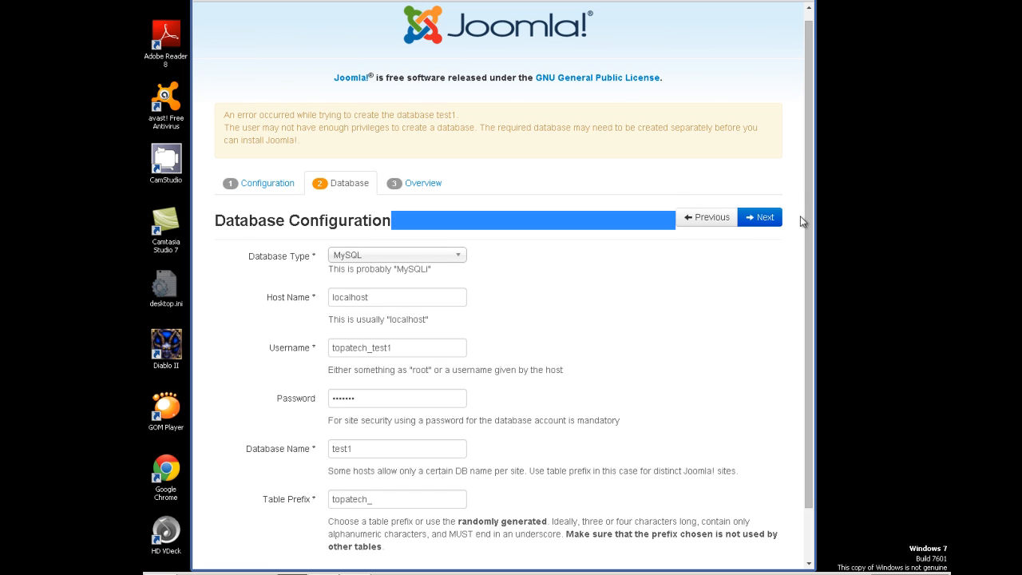
{"action": "left_click", "coordinate": [694, 288]}
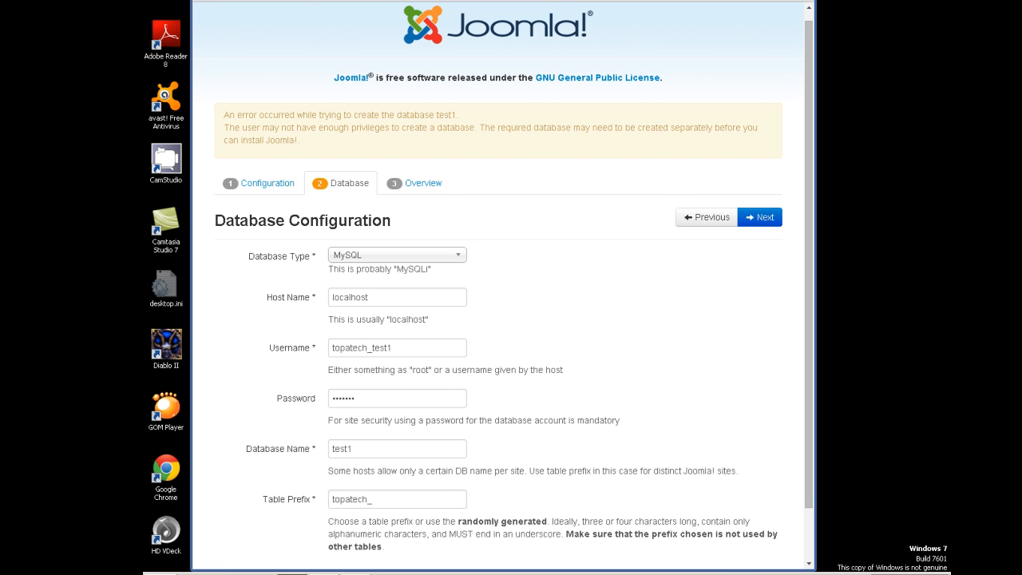
- Check cPanel's MySQL database list for topatech_test1, then return to the installer form
{"action": "left_click", "coordinate": [393, 1]}
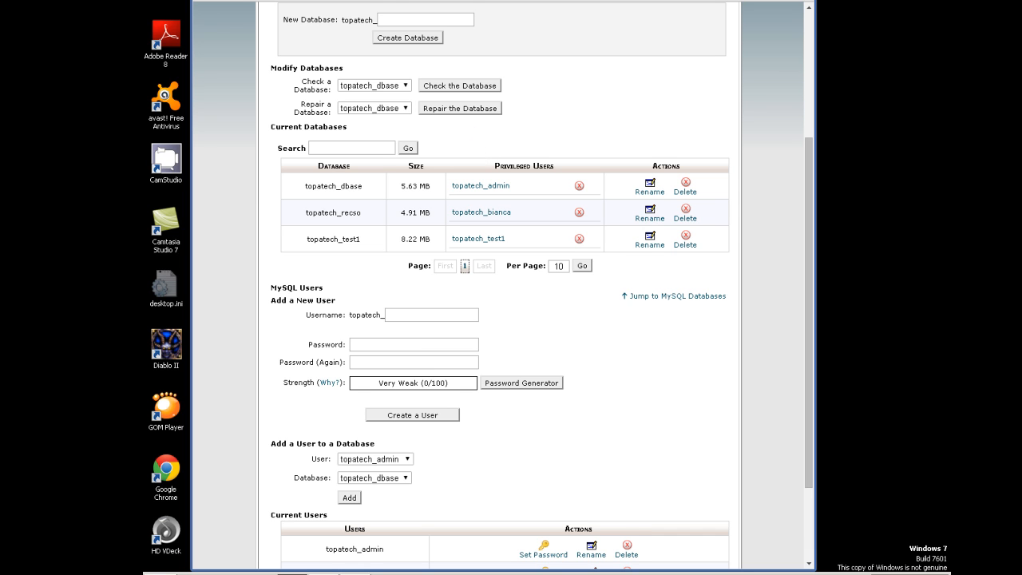
{"action": "left_click", "coordinate": [613, 1]}
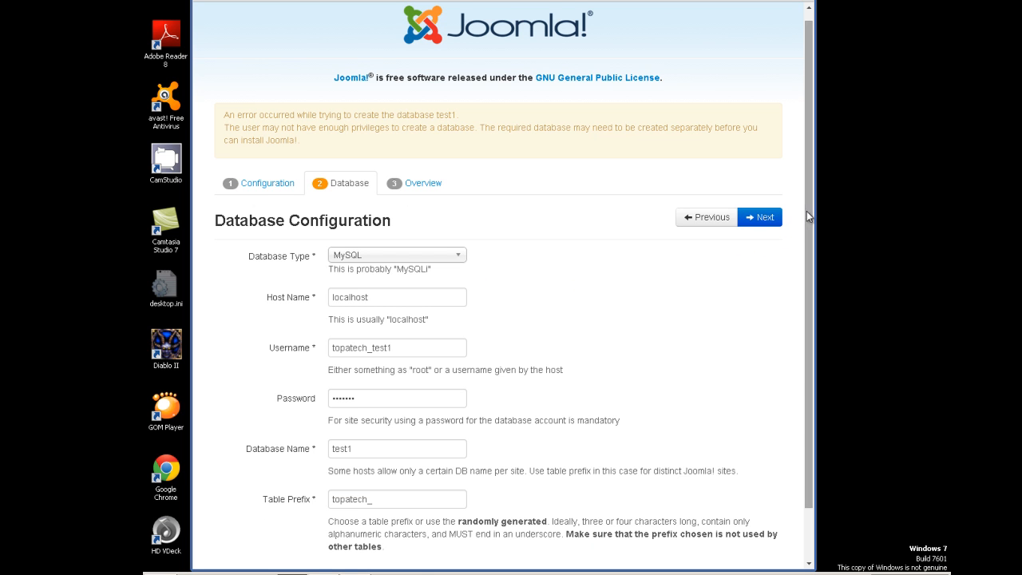
{"action": "left_click_drag", "start_coordinate": [805, 214], "coordinate": [804, 235]}
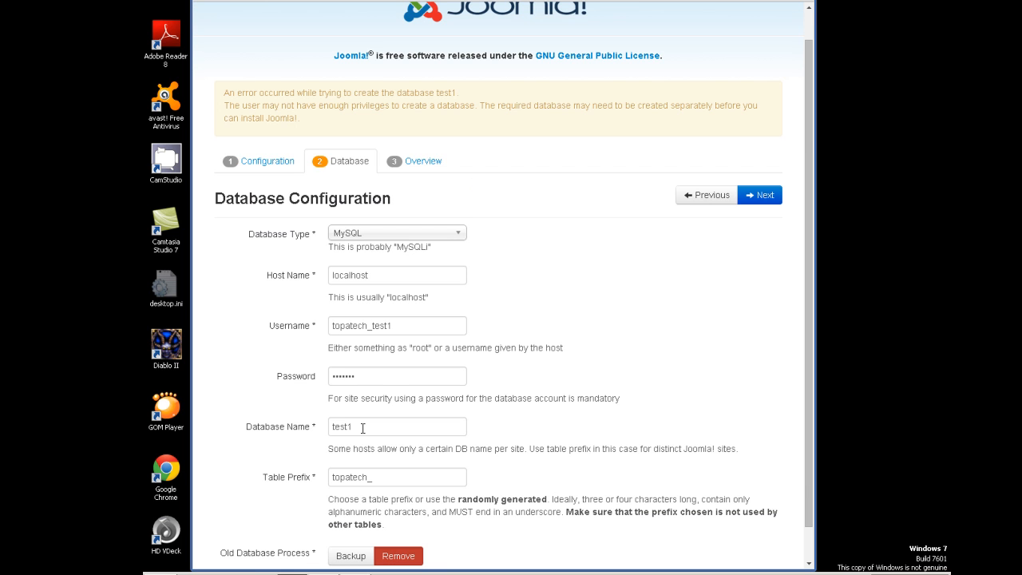
- Replace the database name test1 with topatech_test1, confirm it against cPanel, and continue to Overview
{"action": "left_click_drag", "start_coordinate": [363, 429], "coordinate": [324, 432]}
{"action": "left_click", "coordinate": [324, 434]}
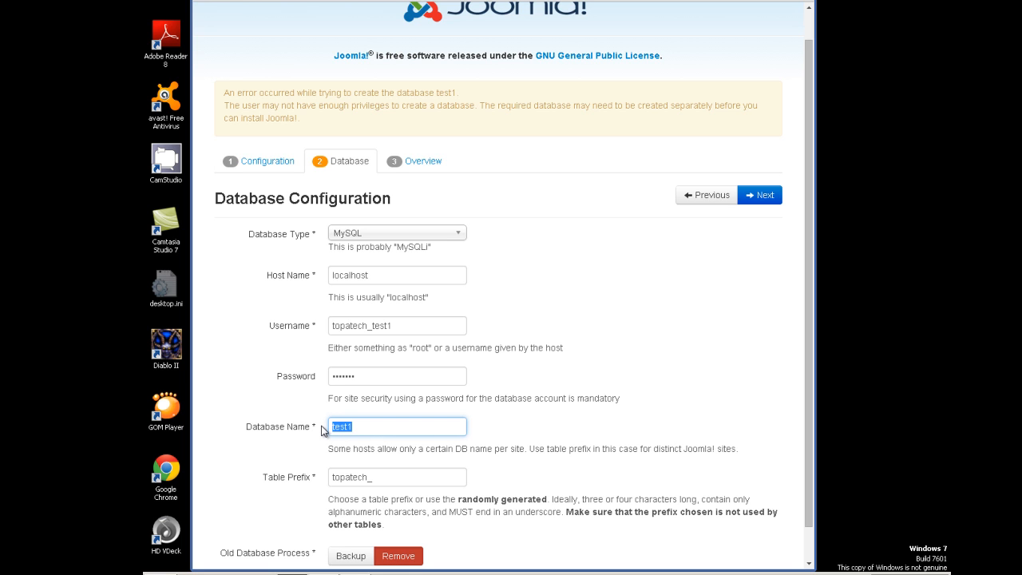
{"action": "type", "text": "Topa"}
{"action": "key", "text": "BackSpace"}
{"action": "key", "text": "BackSpace"}
{"action": "key", "text": "BackSpace"}
{"action": "key", "text": "BackSpace"}
{"action": "type", "text": "topatech_test1"}
{"action": "left_click", "coordinate": [414, 1]}
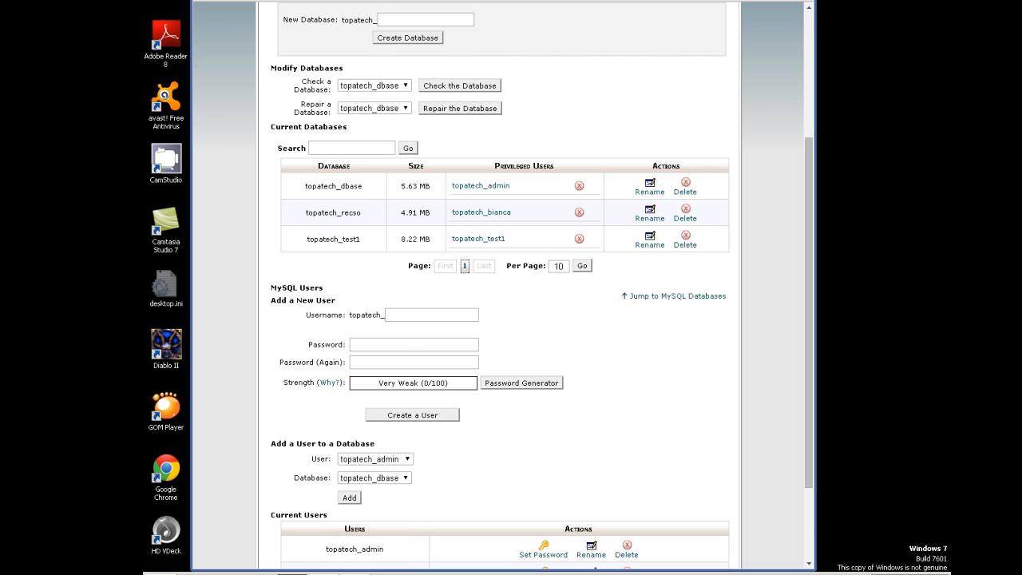
{"action": "left_click", "coordinate": [676, 1]}
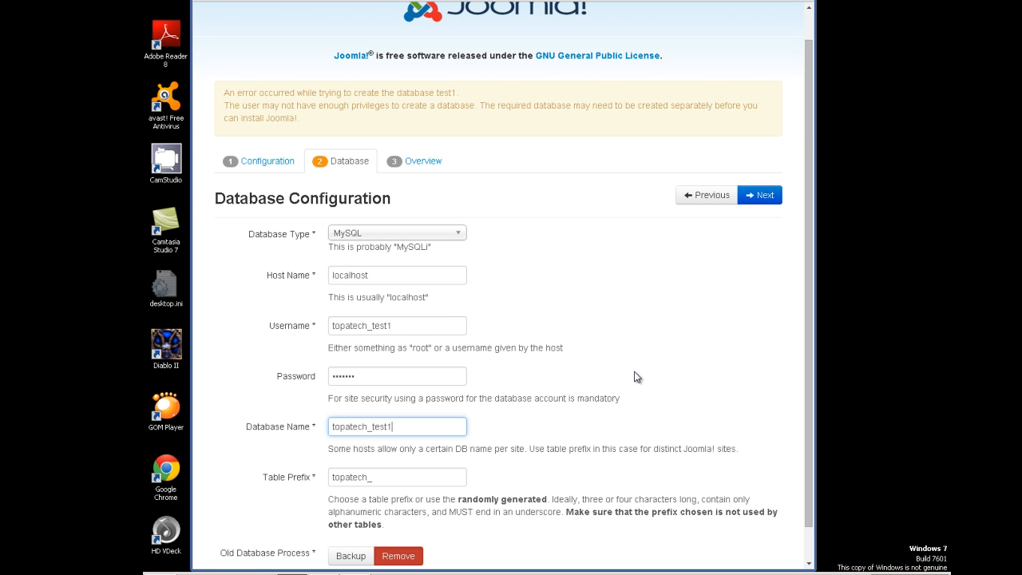
{"action": "left_click", "coordinate": [742, 195]}
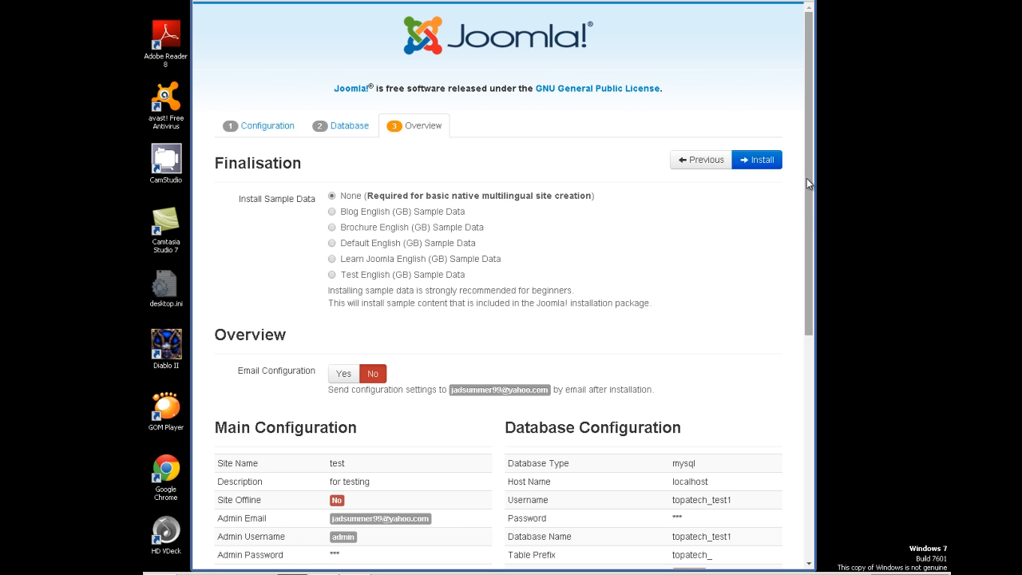
- Choose Blog English (GB) as the sample data to install
{"action": "left_click_drag", "start_coordinate": [809, 200], "coordinate": [805, 213]}
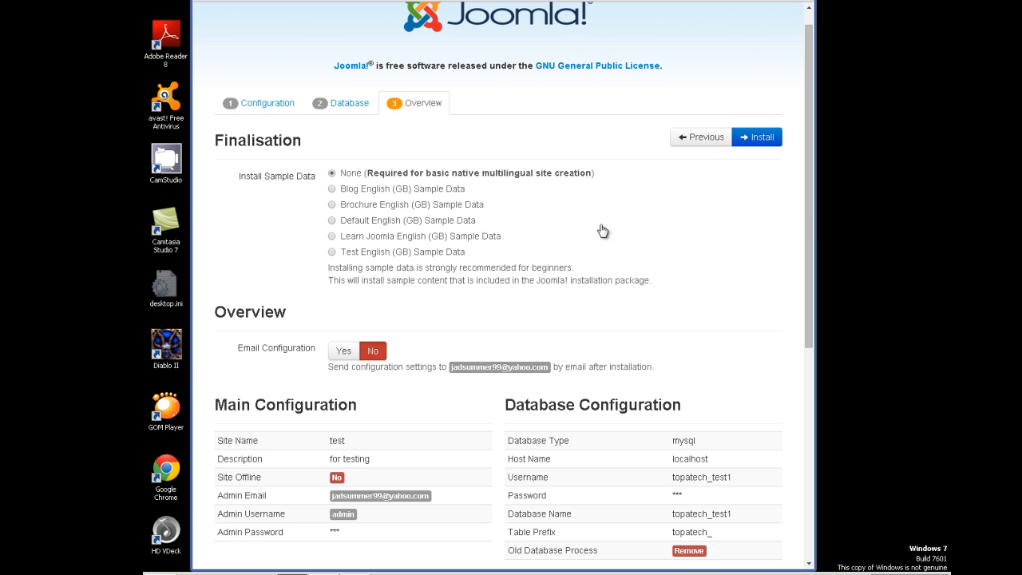
{"action": "mouse_move", "coordinate": [463, 224]}
{"action": "left_click", "coordinate": [334, 189]}
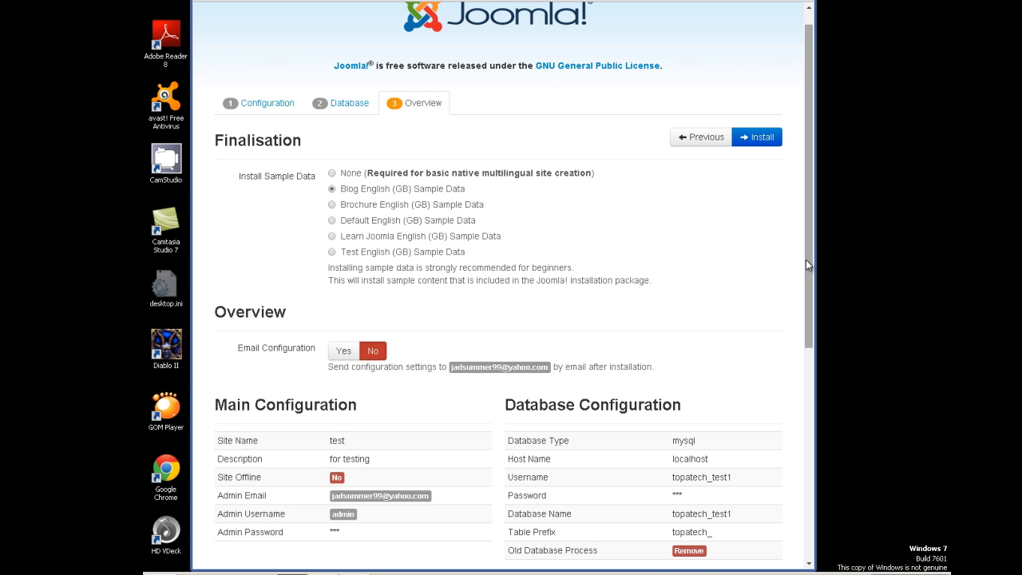
{"action": "left_click_drag", "start_coordinate": [809, 278], "coordinate": [809, 325]}
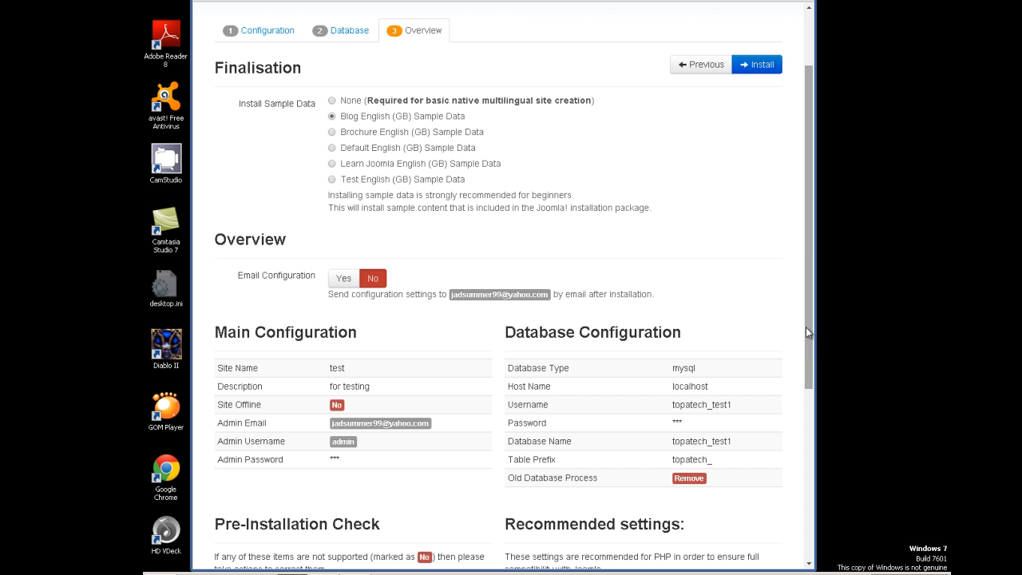
- Review the pre-installation and recommended settings checks, then run the Joomla installation
{"action": "left_click_drag", "start_coordinate": [806, 326], "coordinate": [813, 513]}
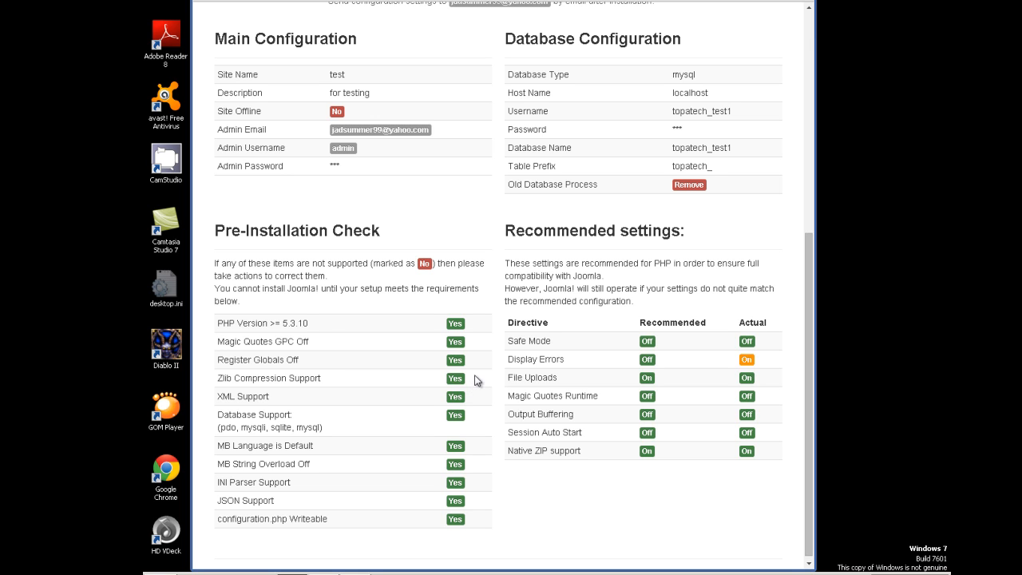
{"action": "left_click_drag", "start_coordinate": [324, 323], "coordinate": [305, 322]}
{"action": "left_click", "coordinate": [327, 336]}
{"action": "left_click_drag", "start_coordinate": [808, 372], "coordinate": [806, 394]}
{"action": "left_click", "coordinate": [807, 395]}
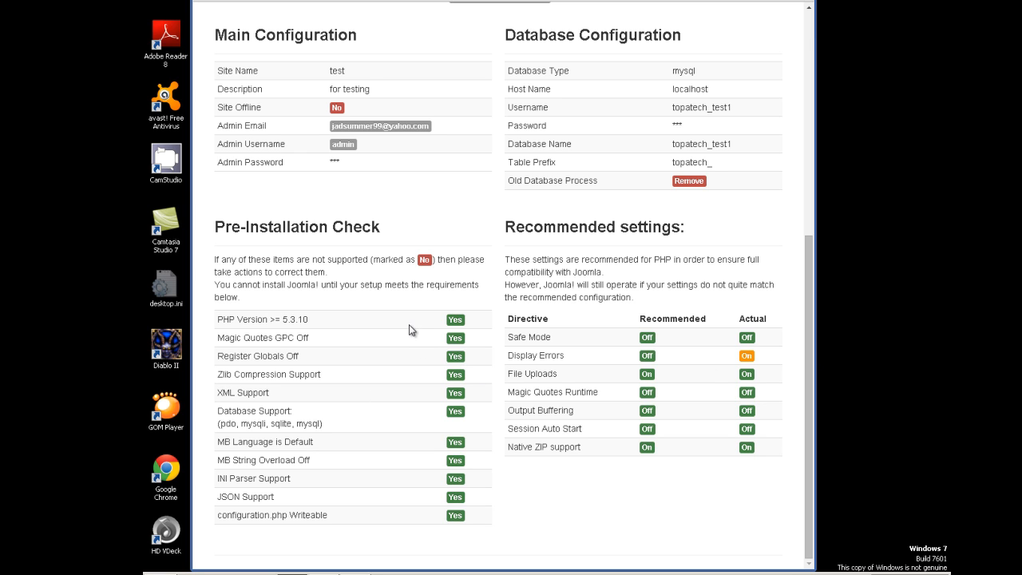
{"action": "left_click_drag", "start_coordinate": [416, 331], "coordinate": [441, 392]}
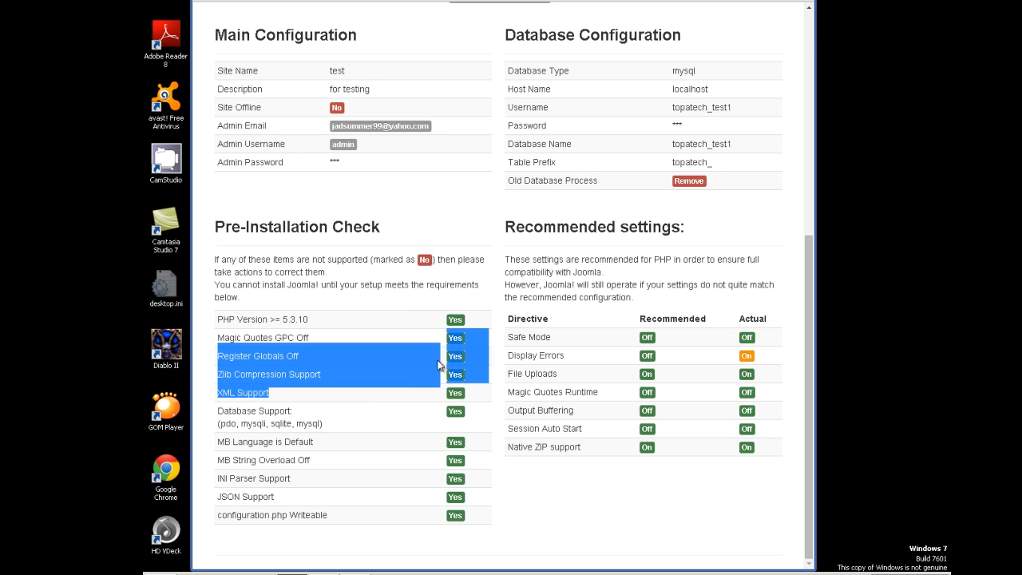
{"action": "left_click", "coordinate": [429, 307]}
{"action": "left_click_drag", "start_coordinate": [810, 374], "coordinate": [832, 156]}
{"action": "left_click", "coordinate": [762, 132]}
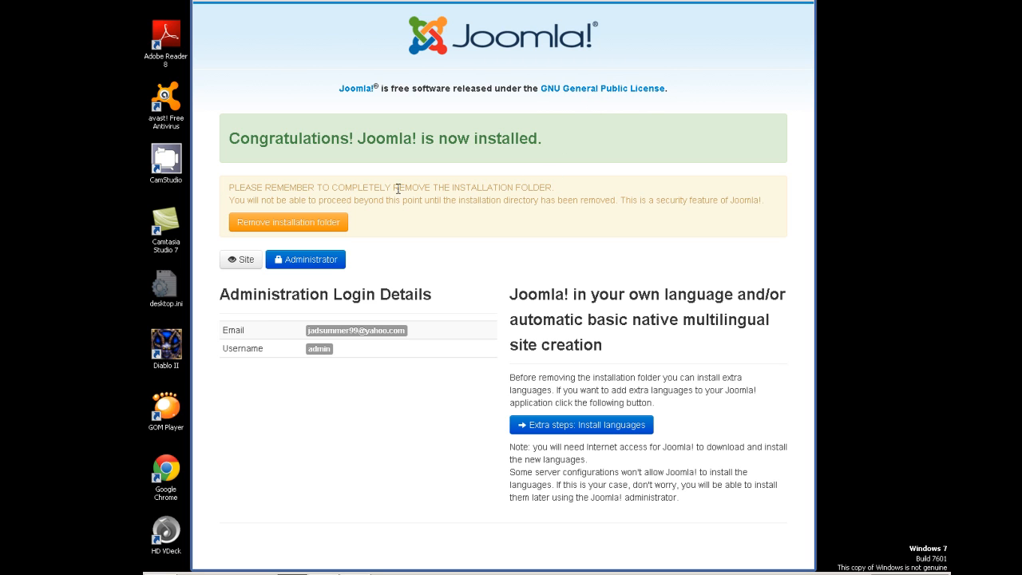
- Remove the installation folder and reload, getting 404 Not Found for /installation/index.php
{"action": "left_click", "coordinate": [324, 229]}
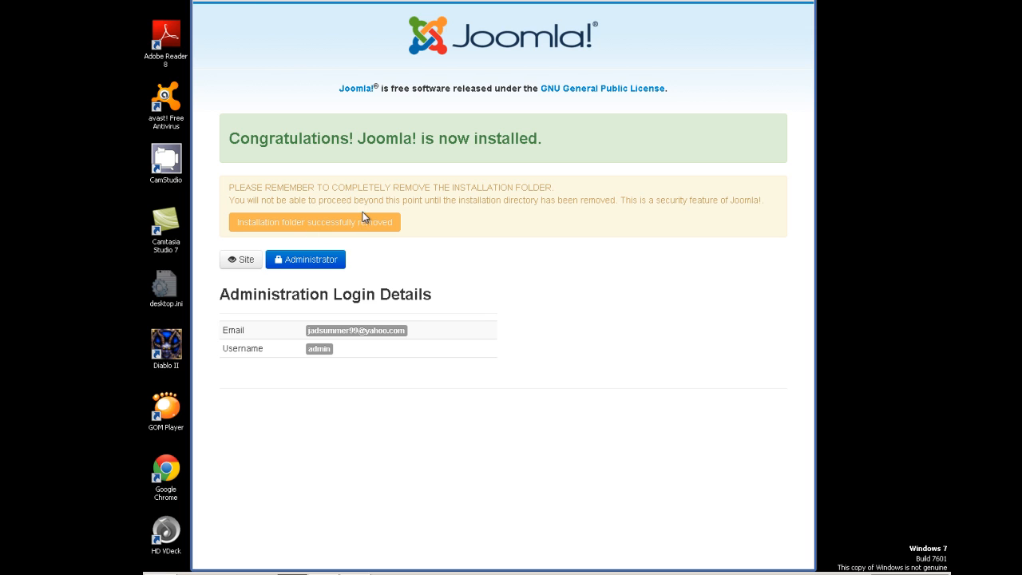
{"action": "left_click", "coordinate": [242, 0]}
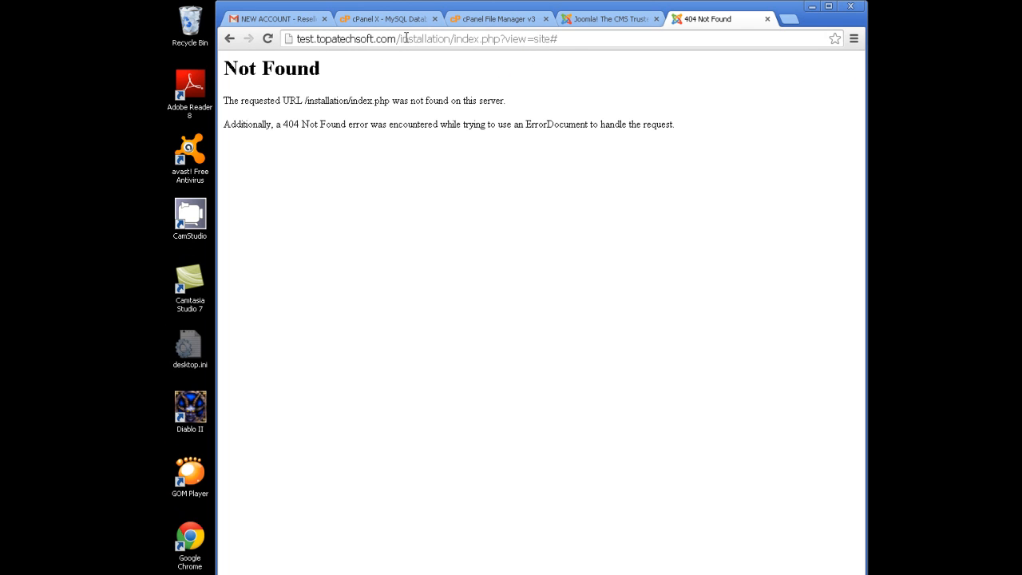
- Delete the /installation path from the address, leaving test.topatechsoft.com, and load it
{"action": "left_click", "coordinate": [563, 38]}
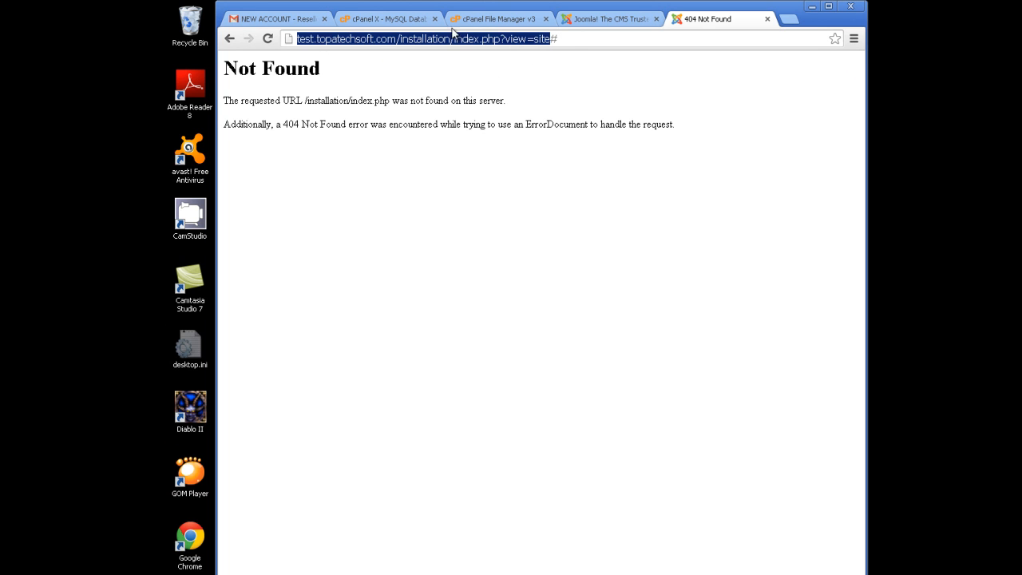
{"action": "left_click", "coordinate": [397, 39]}
{"action": "left_click_drag", "start_coordinate": [397, 38], "coordinate": [572, 47]}
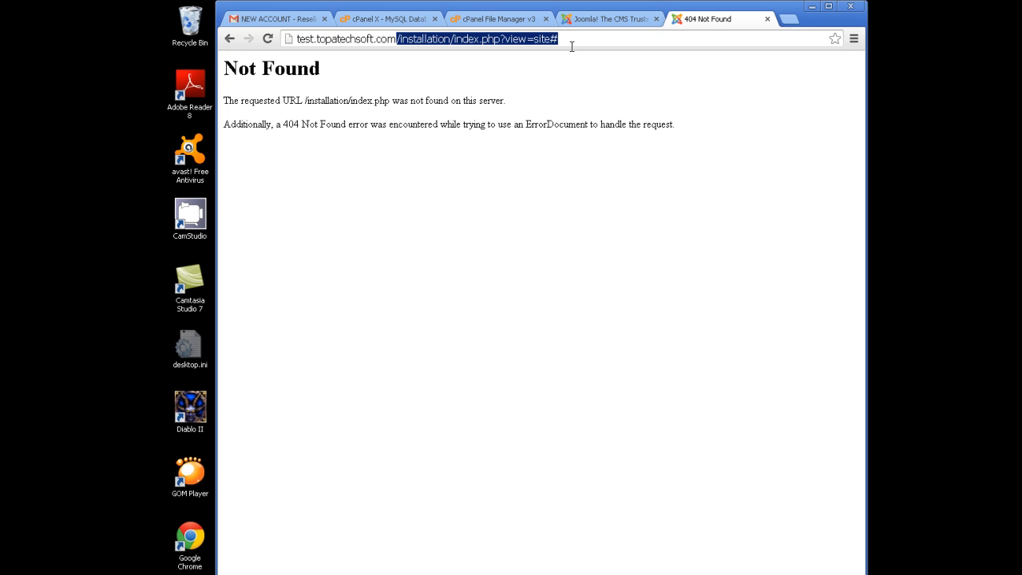
{"action": "key", "text": "BackSpace"}
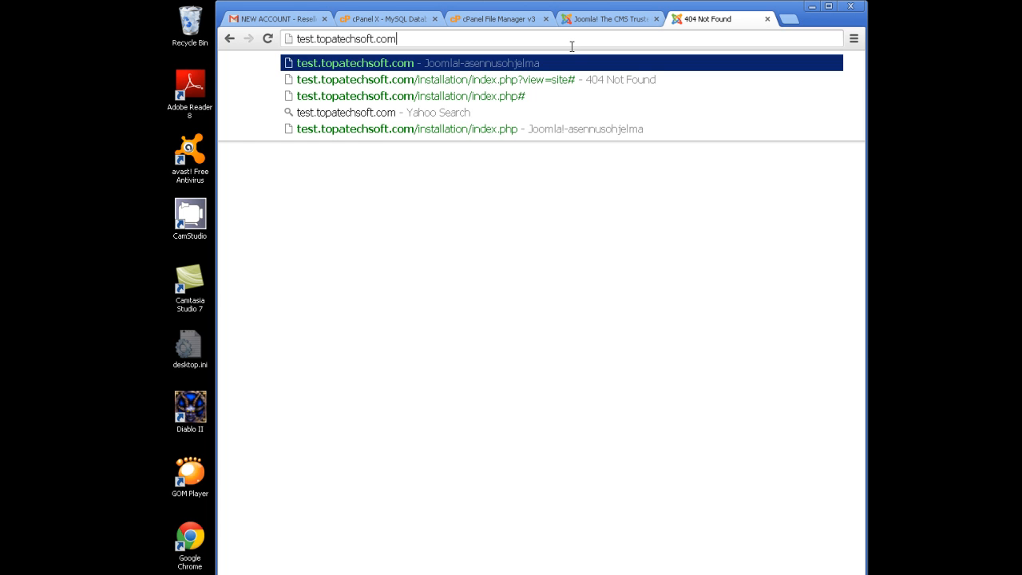
{"action": "key", "text": "Return"}
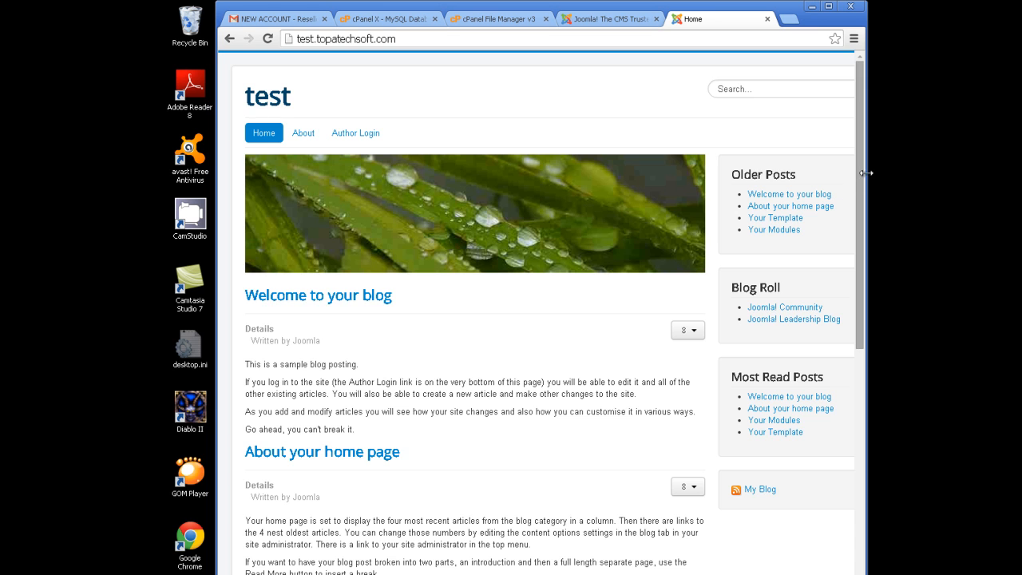
- Scroll the home page, skim the Blog Roll sidebar, and open the 'Welcome to your blog' post
{"action": "scroll", "coordinate": [851, 230], "scroll_direction": "down", "scroll_amount": 1}
{"action": "left_click_drag", "start_coordinate": [852, 230], "coordinate": [853, 258]}
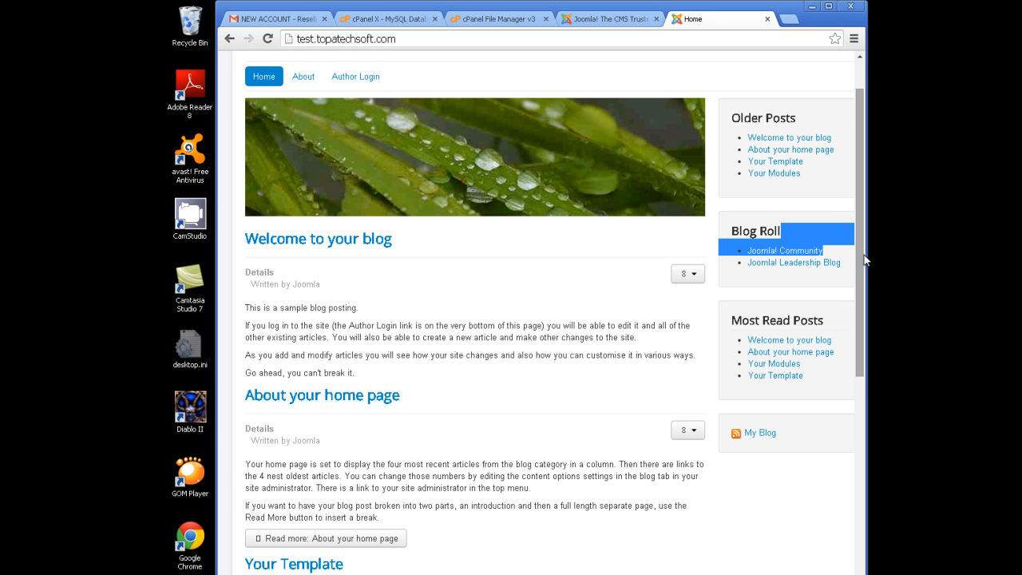
{"action": "mouse_move", "coordinate": [859, 305]}
{"action": "left_mouse_down"}
{"action": "mouse_move", "coordinate": [863, 293]}
{"action": "mouse_move", "coordinate": [861, 304]}
{"action": "left_mouse_up"}
{"action": "left_click", "coordinate": [759, 505]}
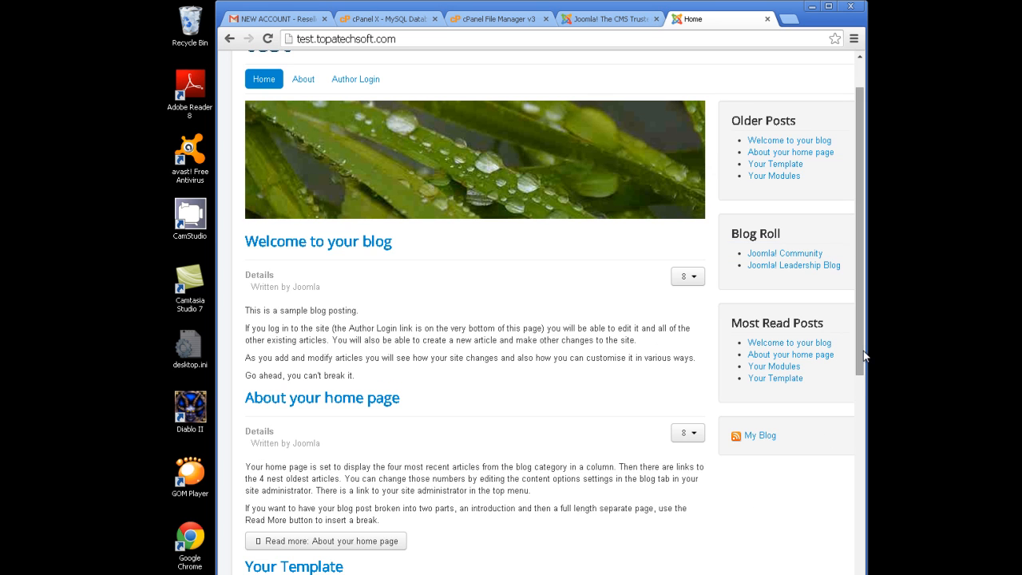
{"action": "left_click_drag", "start_coordinate": [861, 352], "coordinate": [855, 293]}
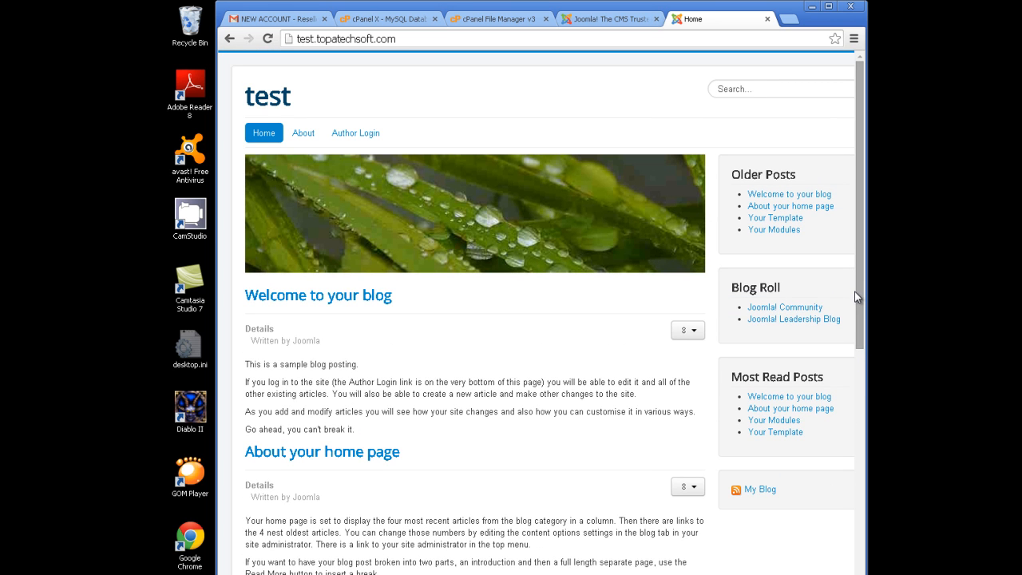
{"action": "left_click_drag", "start_coordinate": [862, 286], "coordinate": [866, 409]}
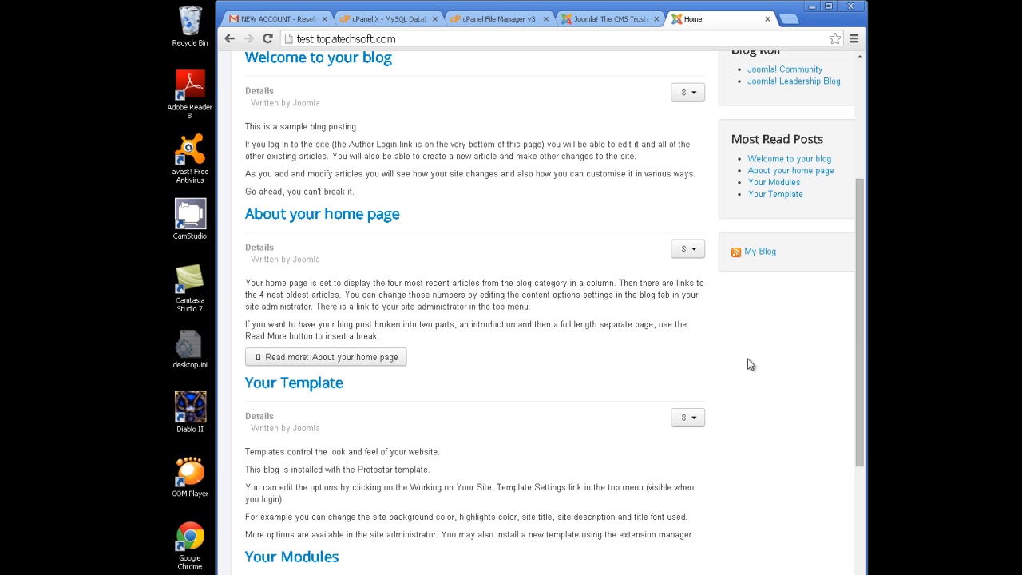
{"action": "left_click_drag", "start_coordinate": [857, 326], "coordinate": [865, 178]}
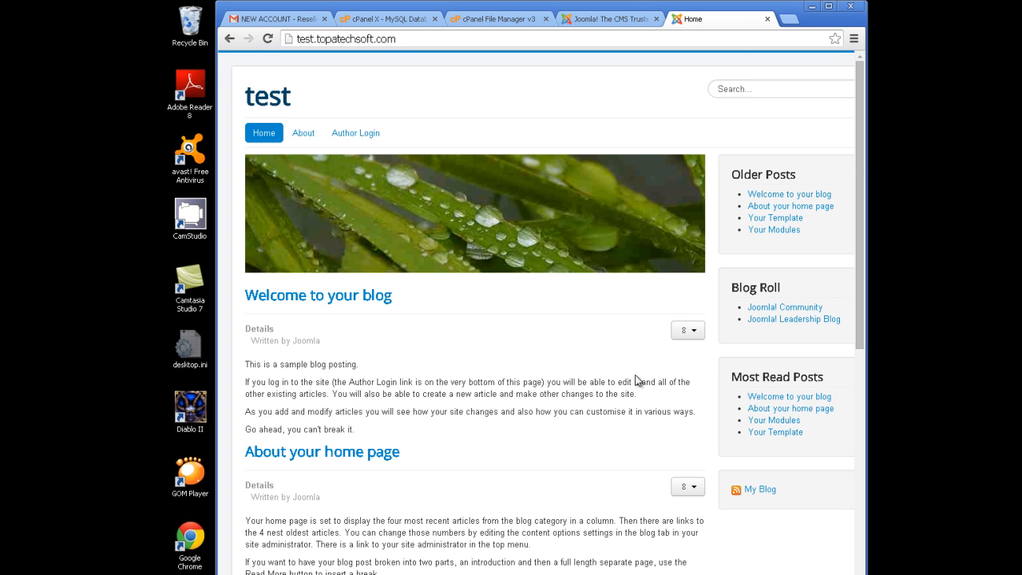
{"action": "left_click", "coordinate": [779, 196]}
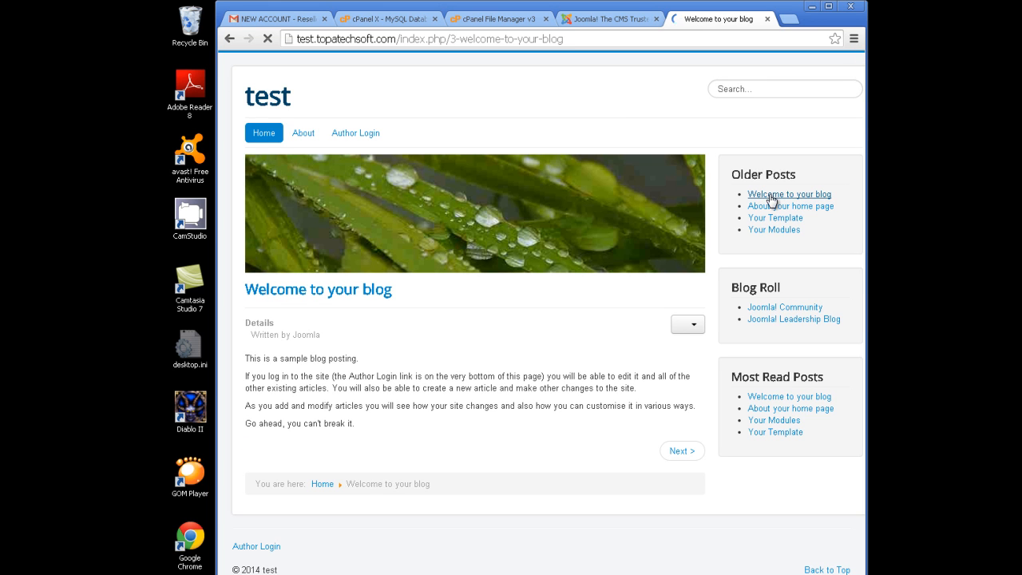
- Visit Home, About, Home, Author Login and Home, then select the first post's paragraphs
{"action": "left_click", "coordinate": [269, 139]}
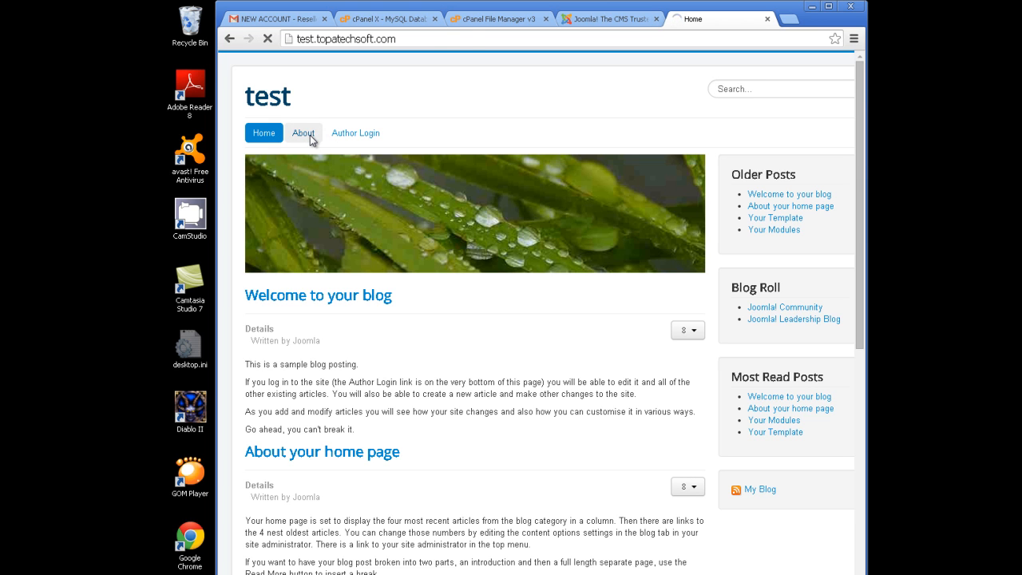
{"action": "left_click", "coordinate": [310, 135]}
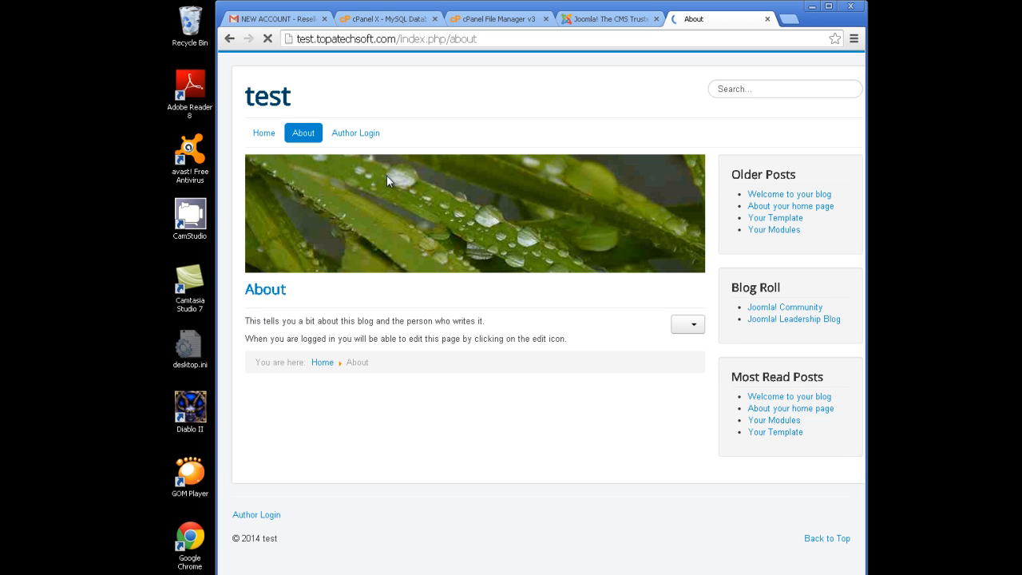
{"action": "left_click", "coordinate": [266, 135]}
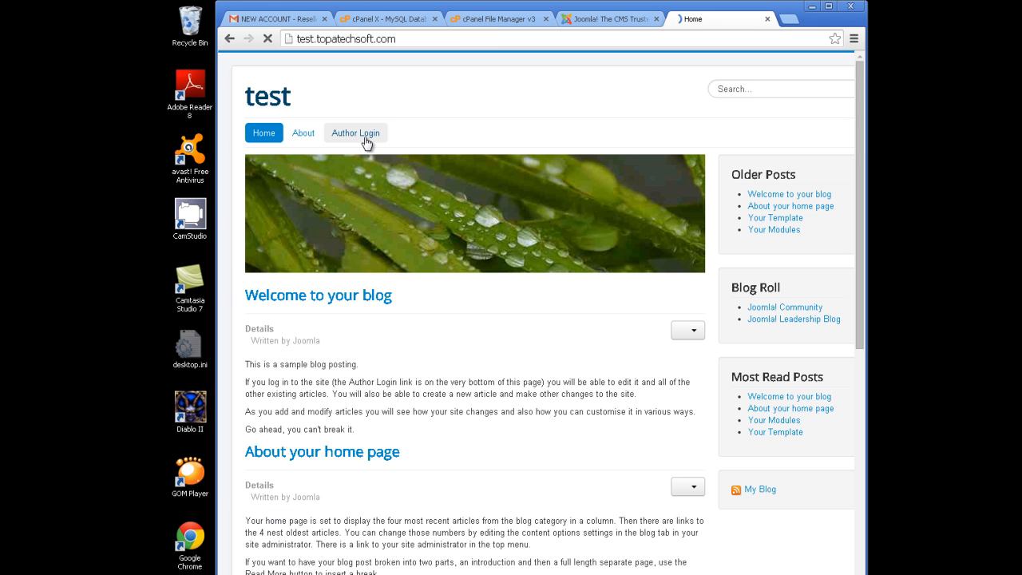
{"action": "left_click", "coordinate": [365, 136]}
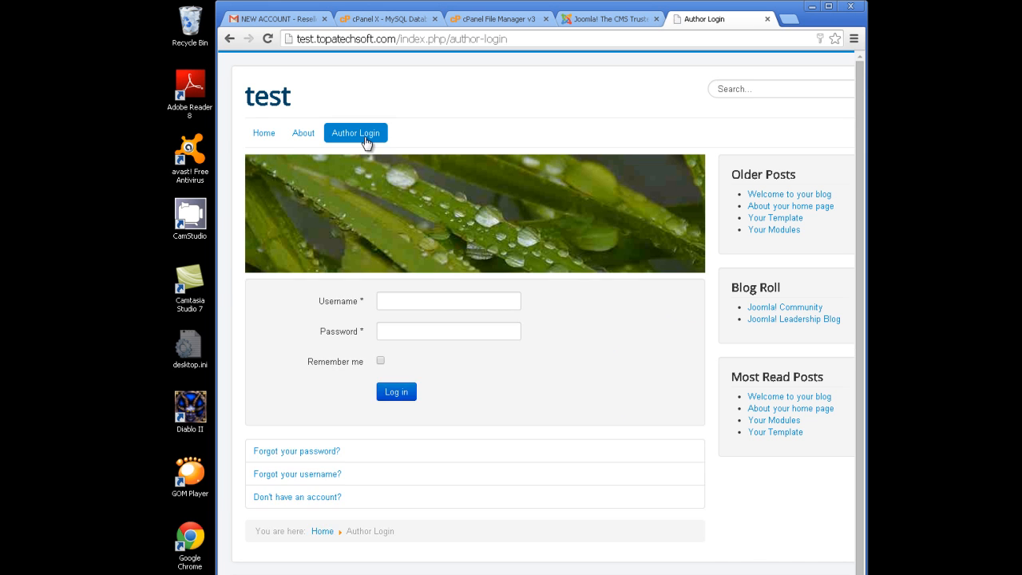
{"action": "left_click", "coordinate": [272, 135]}
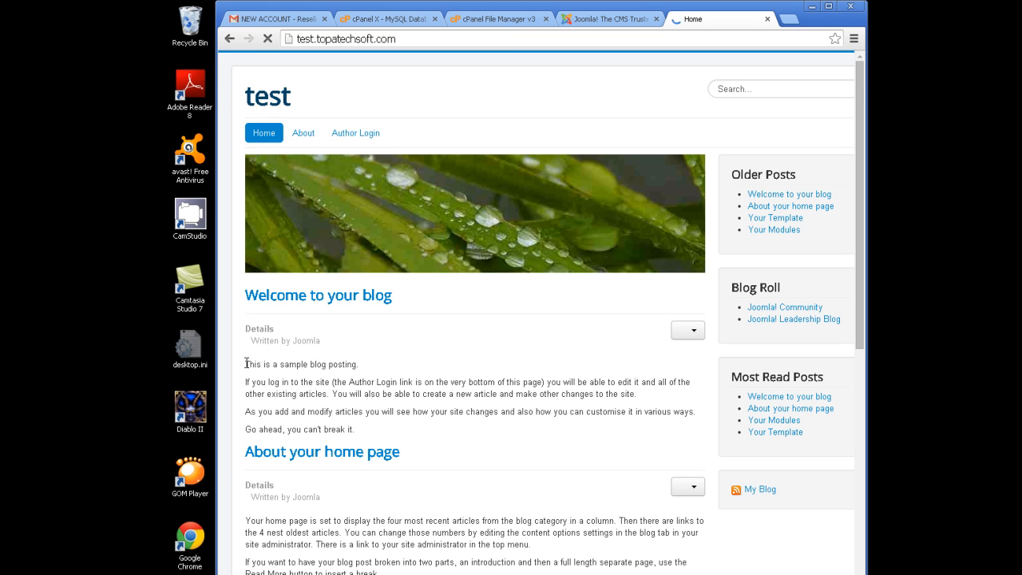
{"action": "left_click_drag", "start_coordinate": [247, 363], "coordinate": [396, 429]}
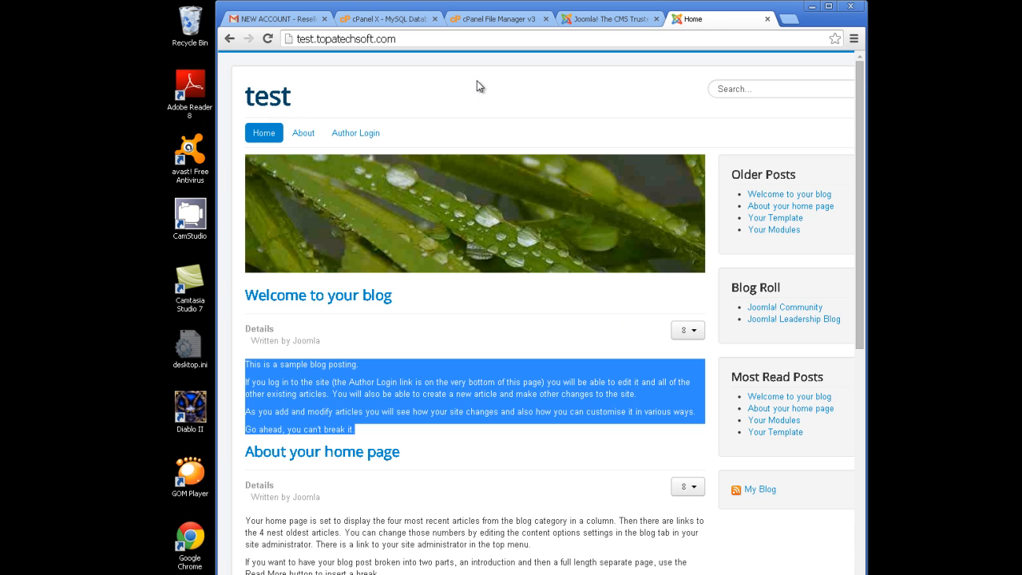
- Enter test.topatechsoft.com/administrator in the address bar, fixing the misspelling
{"action": "left_click", "coordinate": [491, 39]}
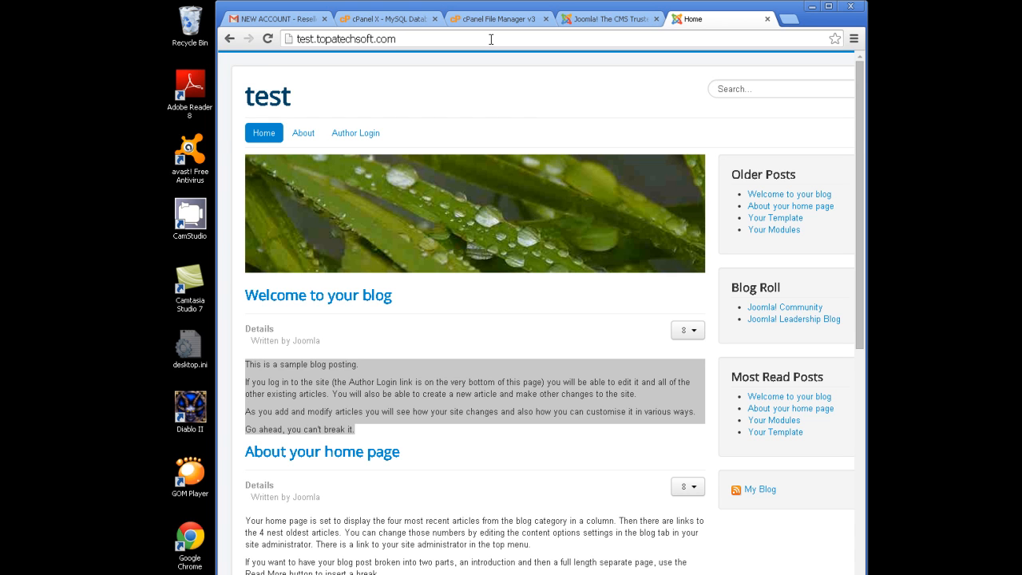
{"action": "type", "text": "/administyrat"}
{"action": "key", "text": "BackSpace"}
{"action": "key", "text": "BackSpace"}
{"action": "key", "text": "BackSpace"}
{"action": "key", "text": "BackSpace"}
{"action": "type", "text": "rator"}
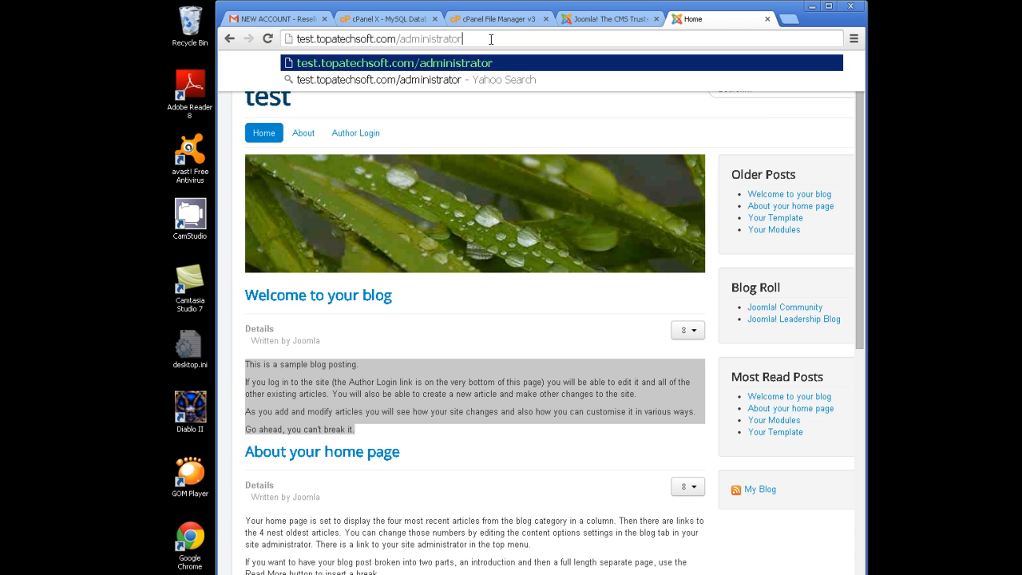
{"action": "key", "text": "Return"}
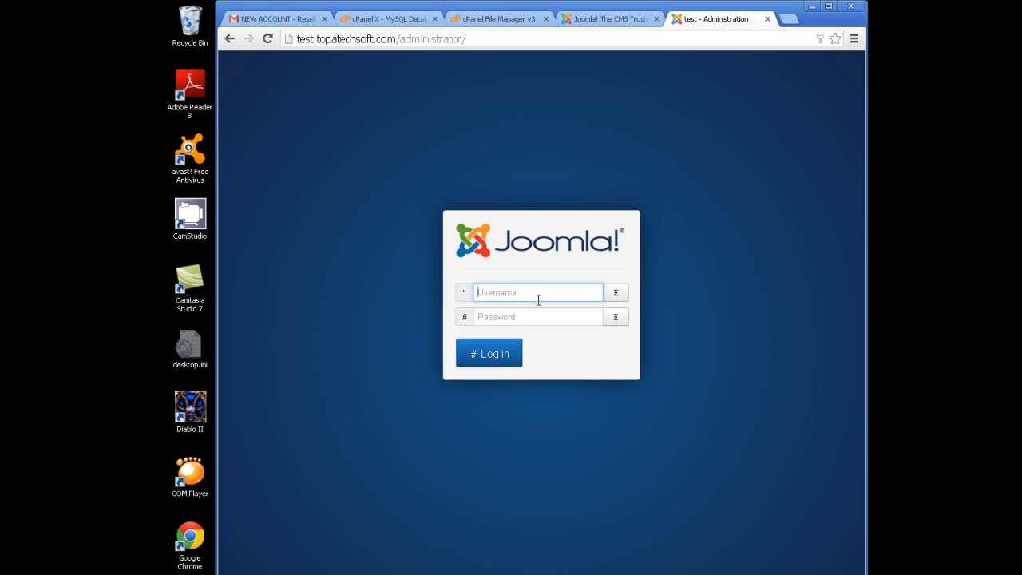
- Sign in to the Joomla administrator with the admin username and its password
{"action": "type", "text": "admin"}
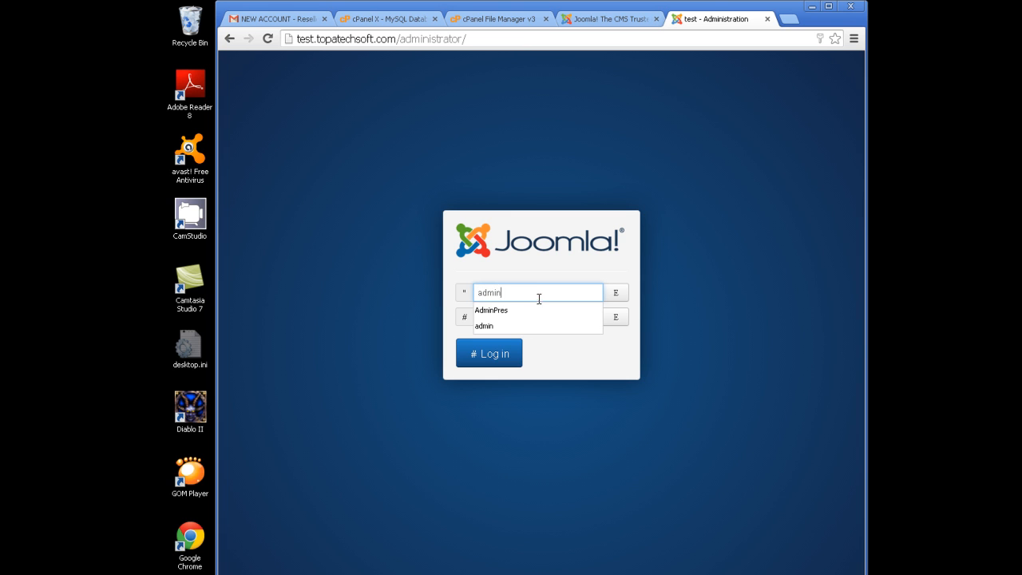
{"action": "left_click", "coordinate": [548, 335]}
{"action": "left_click", "coordinate": [538, 318]}
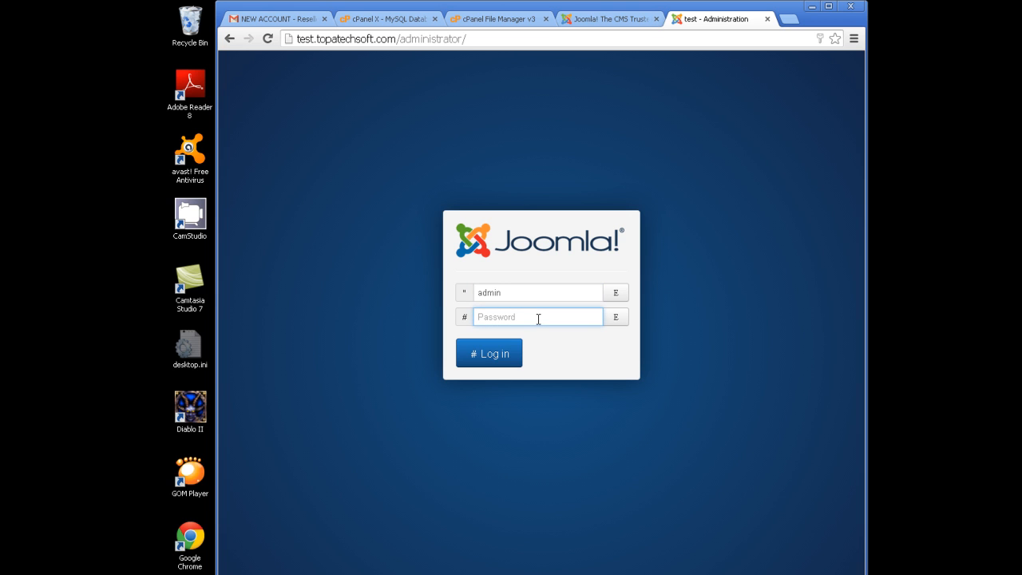
{"action": "type", "text": "••••••••"}
{"action": "left_click", "coordinate": [508, 353]}
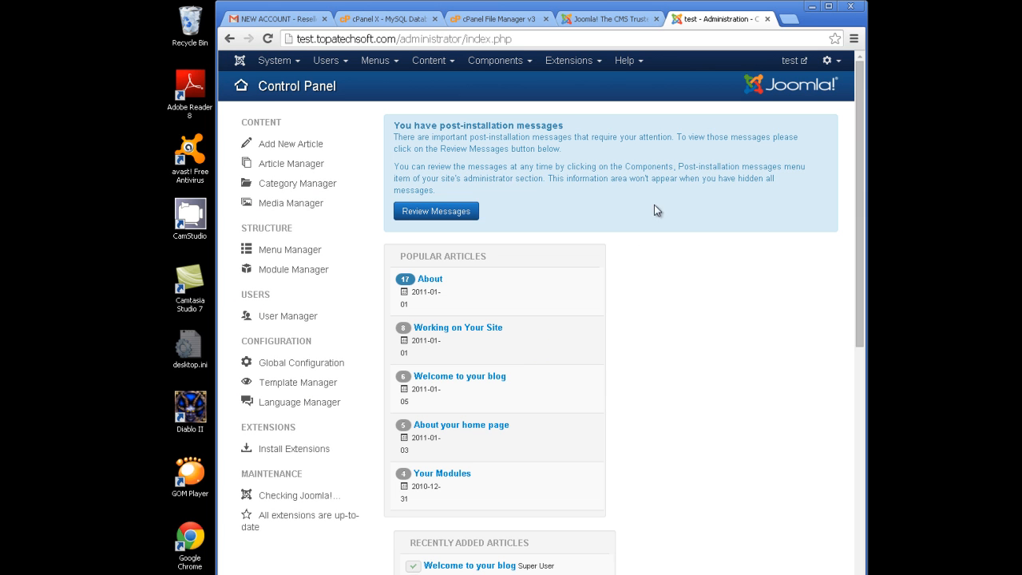
- Open the public site in a new tab, browse the System, Users, Menus and Content admin menus, then return to the Home tab
{"action": "left_click", "coordinate": [791, 62]}
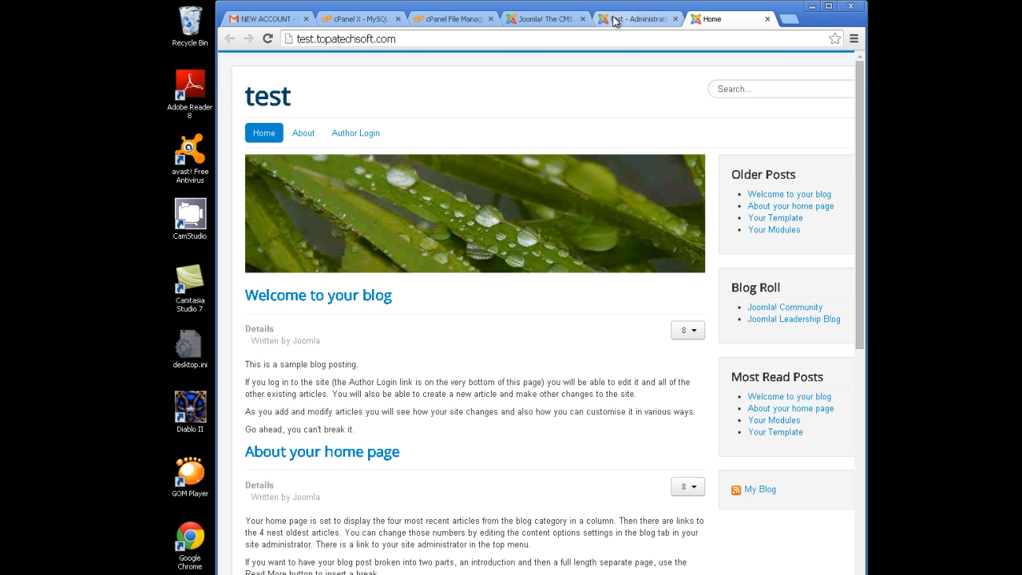
{"action": "left_click", "coordinate": [637, 19]}
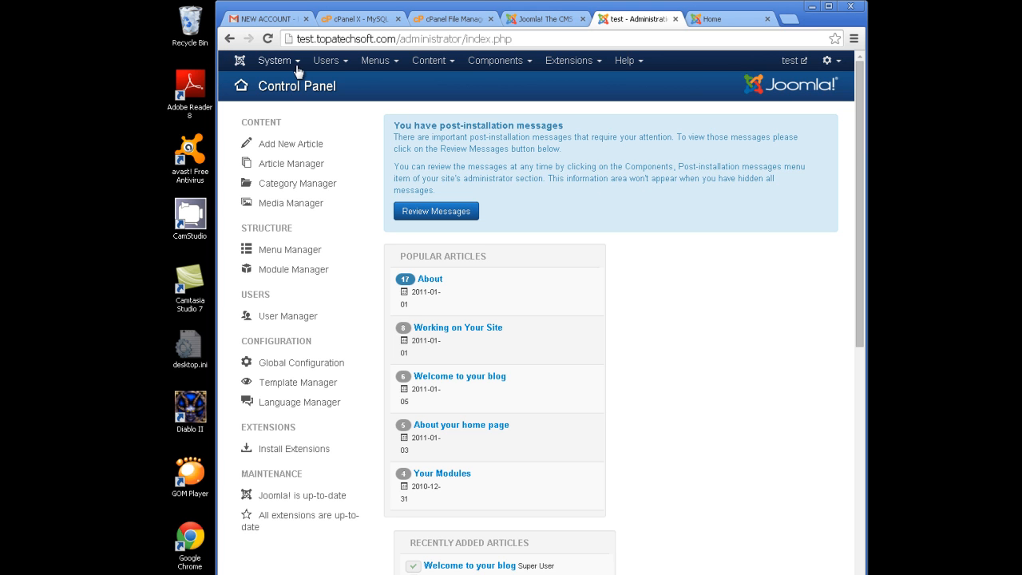
{"action": "mouse_move", "coordinate": [292, 72]}
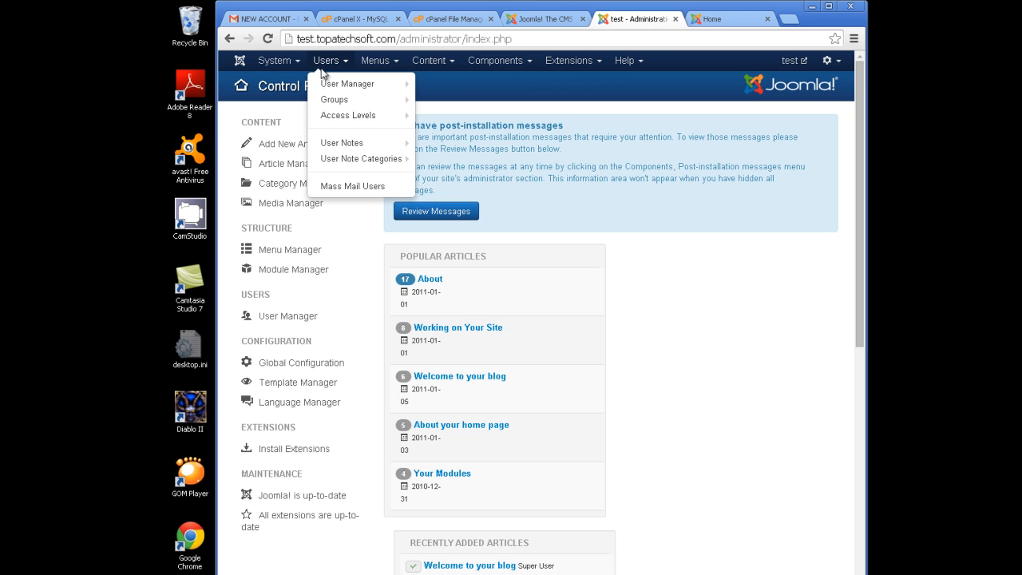
{"action": "mouse_move", "coordinate": [360, 70]}
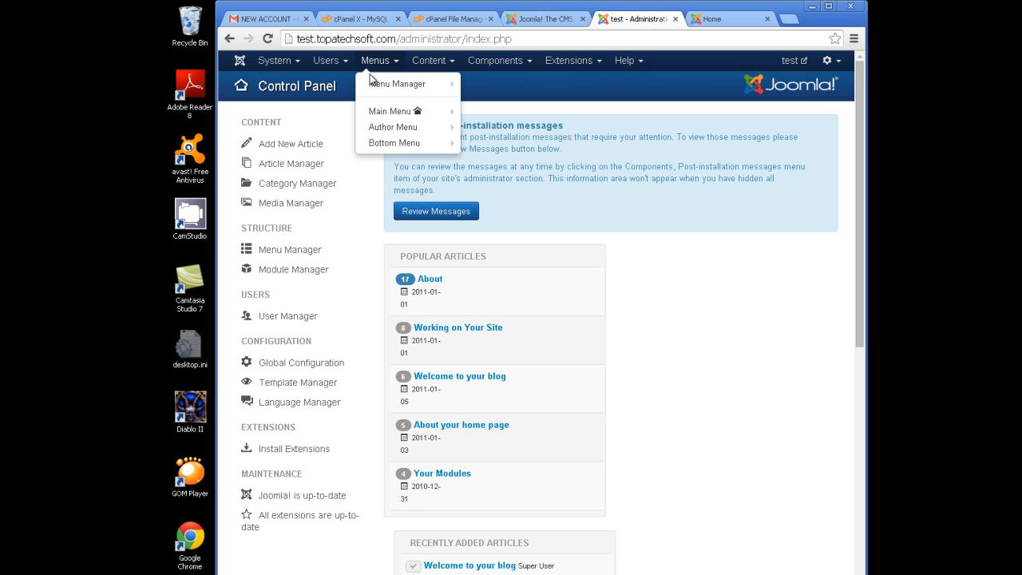
{"action": "mouse_move", "coordinate": [443, 84]}
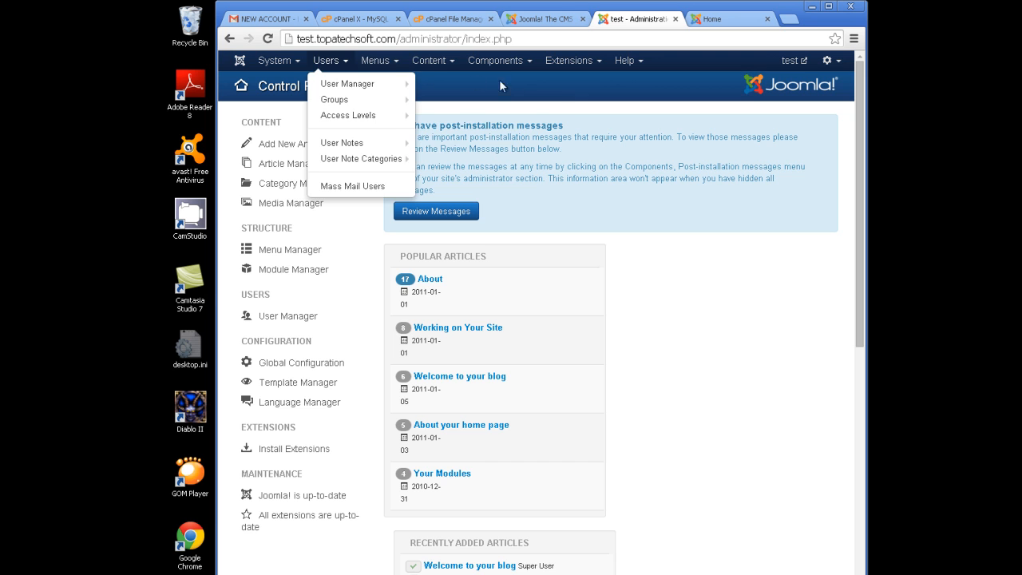
{"action": "left_click", "coordinate": [392, 64]}
{"action": "left_click", "coordinate": [432, 62]}
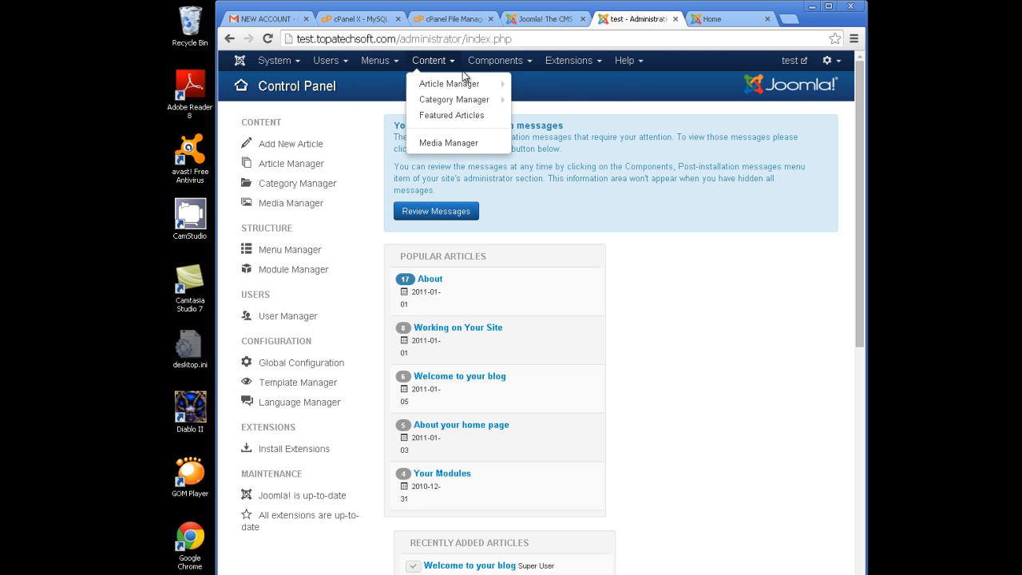
{"action": "left_click", "coordinate": [288, 62]}
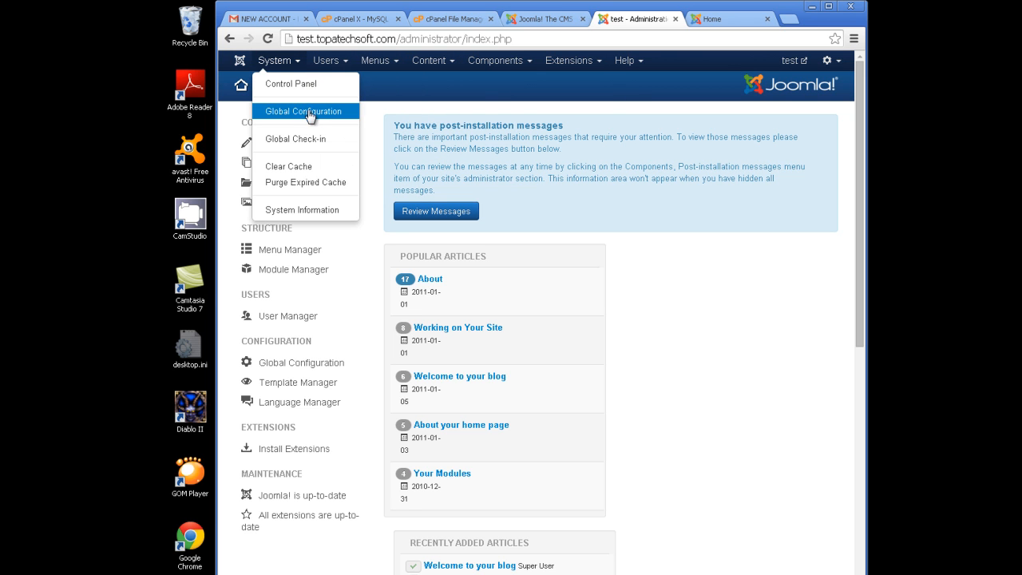
{"action": "left_click", "coordinate": [713, 21]}
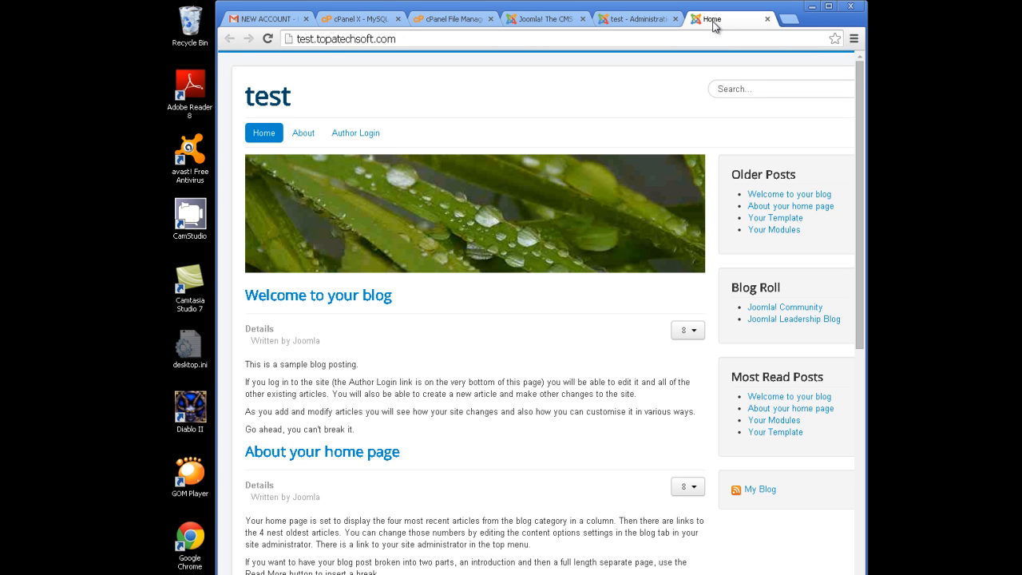